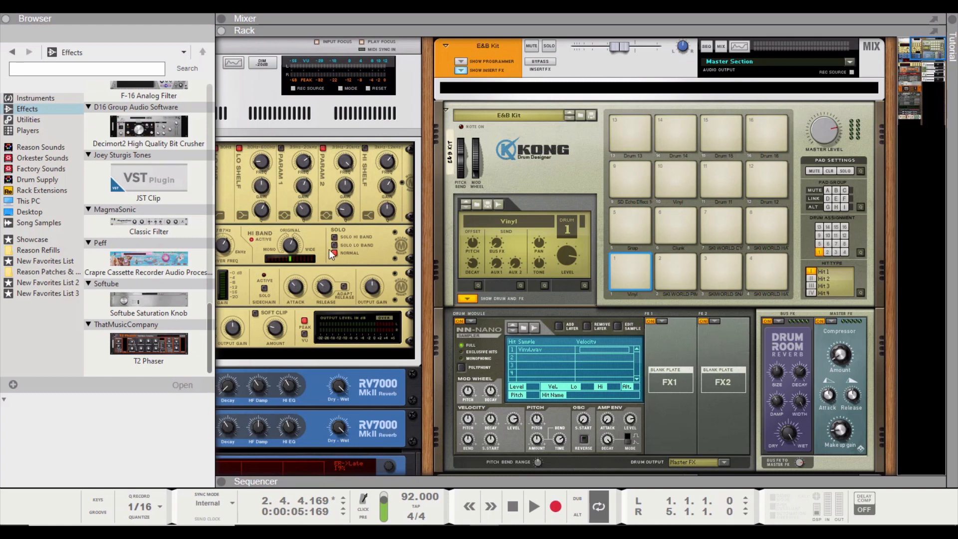
Add the JST Clip effect to the E&B Kit channel's insert FX and end its patch browsing
left_click(152, 178)
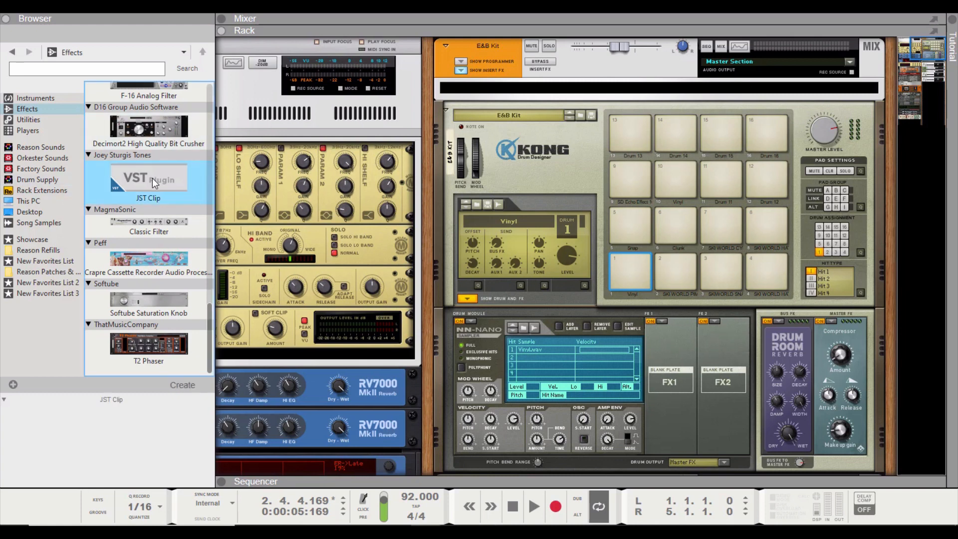
left_click_drag(152, 178, 664, 89)
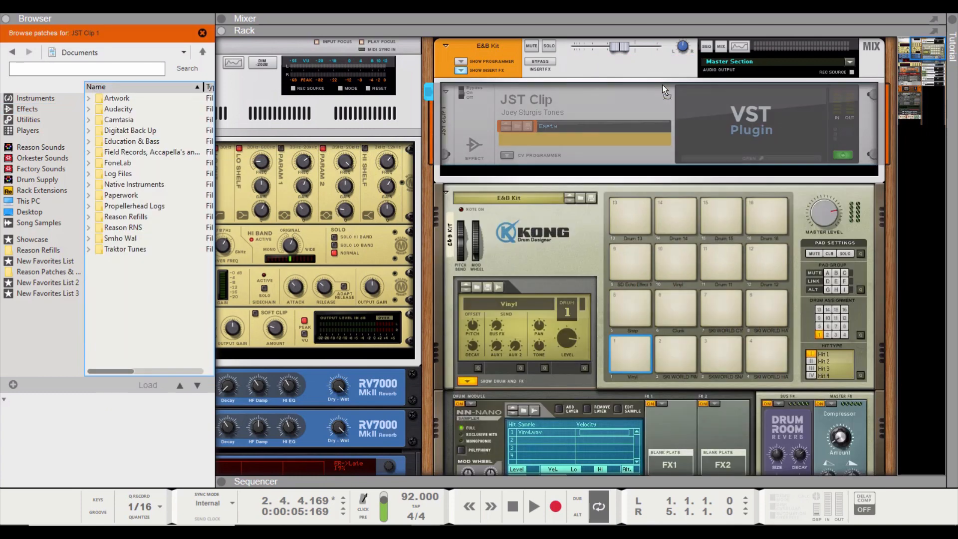
left_click(202, 33)
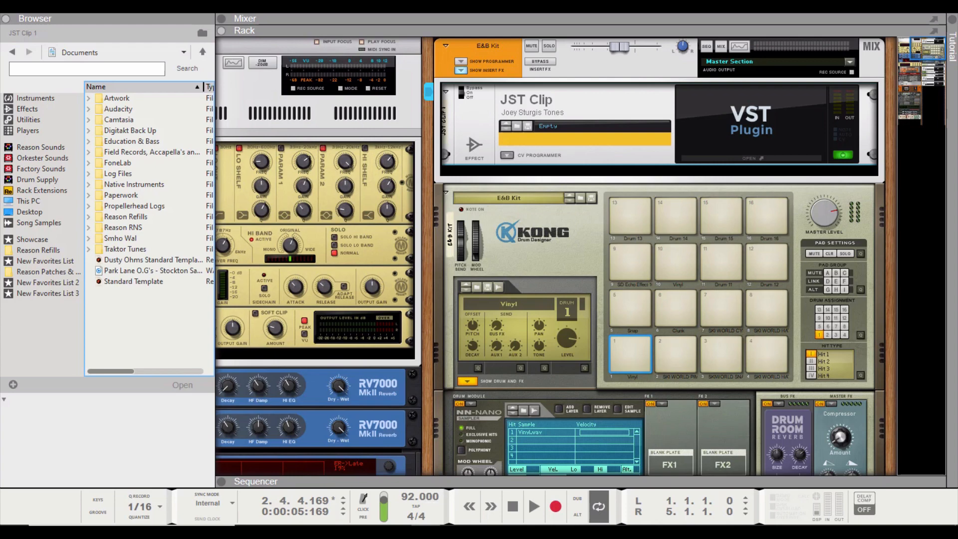
Enlarge the sequencer area beneath the rack and open the JST Clip plugin window, placed over the middle of the workspace
left_click(6, 18)
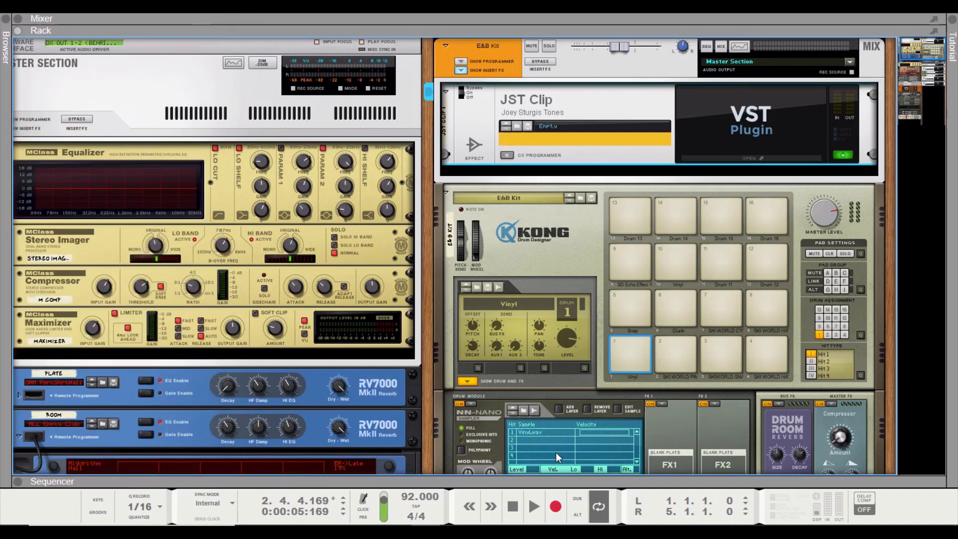
left_click_drag(558, 476, 531, 222)
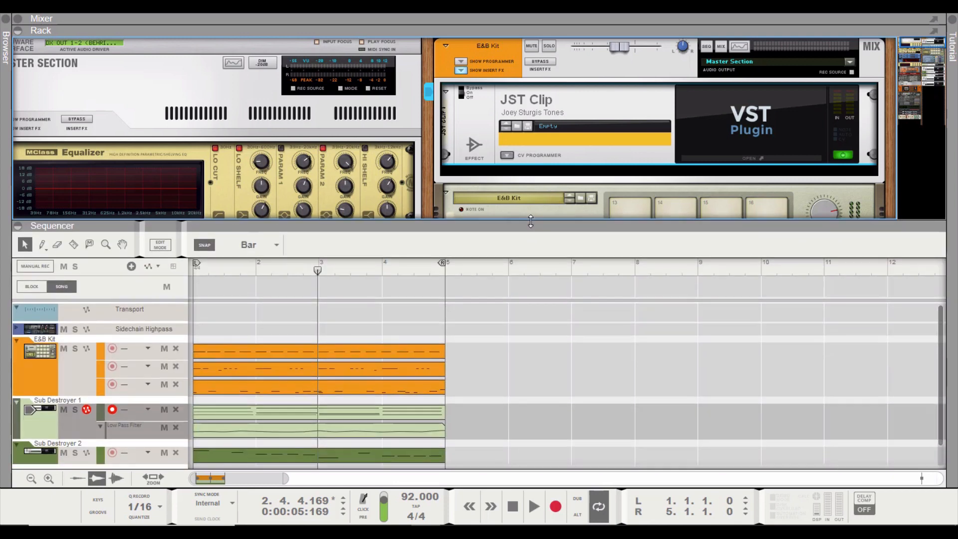
left_click(763, 158)
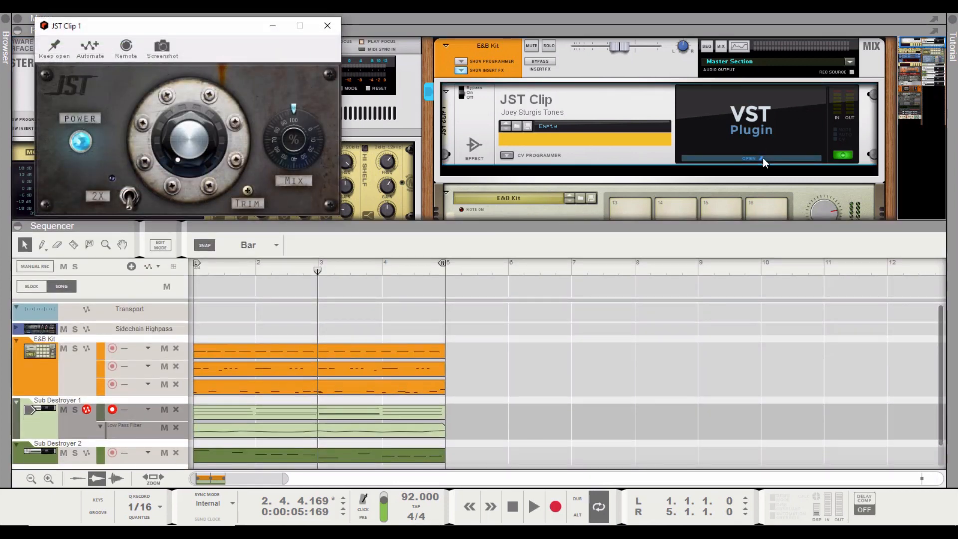
left_click_drag(206, 31, 451, 90)
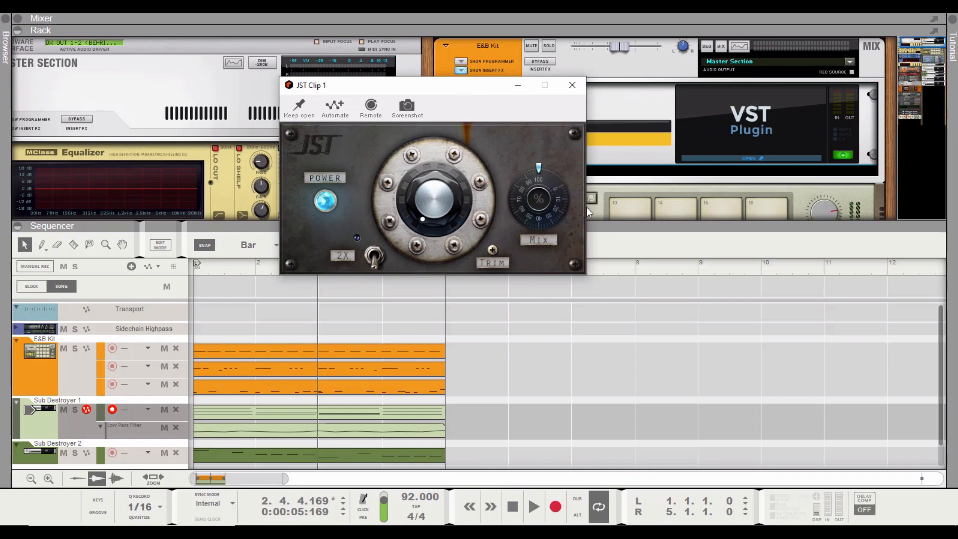
Try out JST Clip's mix, clipping, 2X, power and trim controls, returning the clipping knob to its minimum
left_click_drag(538, 207, 511, 104)
left_click_drag(450, 215, 418, 112)
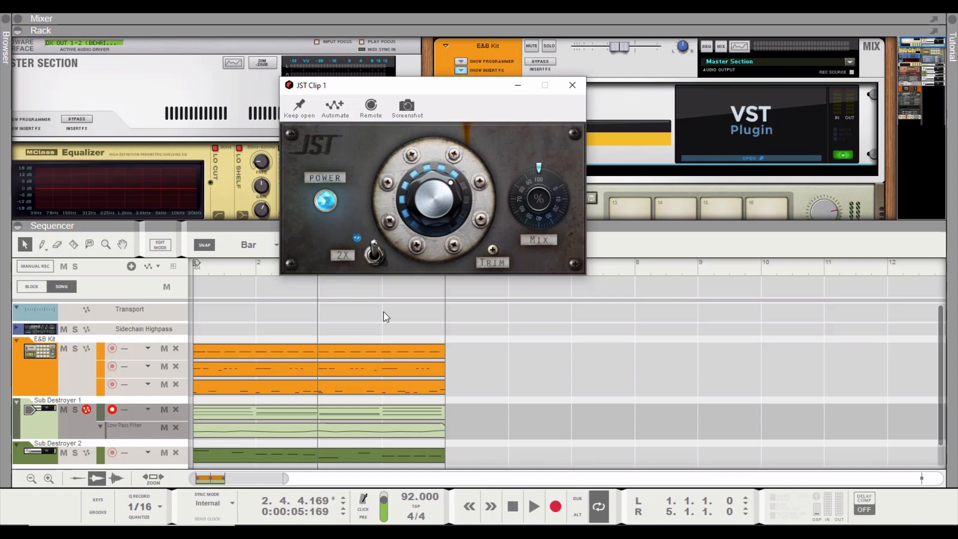
left_click(372, 253)
left_click(323, 203)
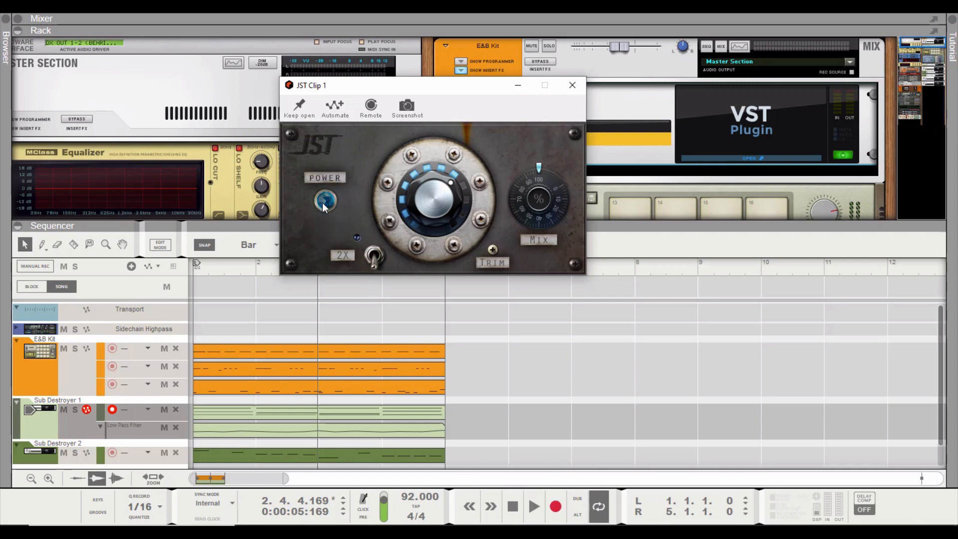
left_click(324, 207)
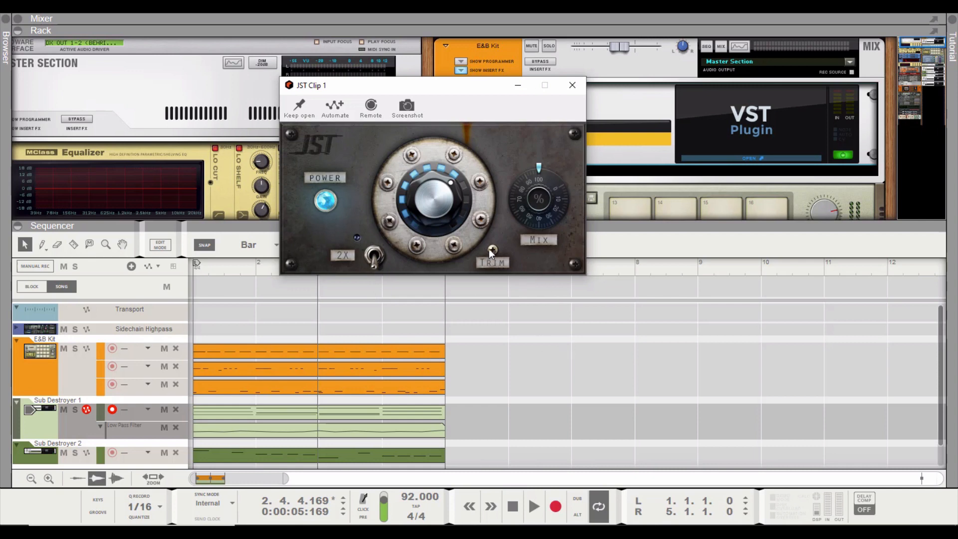
left_click_drag(493, 250, 490, 258)
left_click_drag(457, 255, 505, 368)
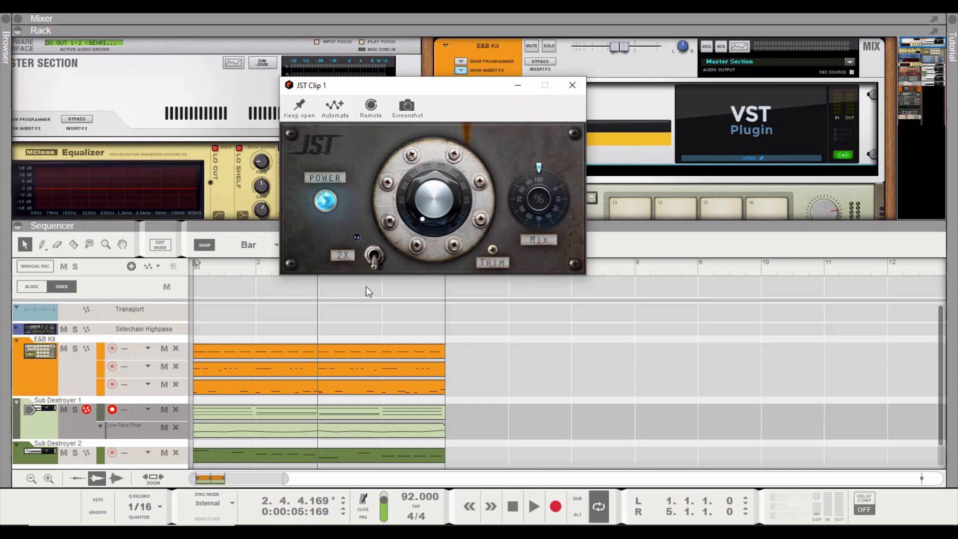
Enable JST Clip's 2X mode and raise its clipping knob to about midway while playing the song from bar 1
left_click(218, 270)
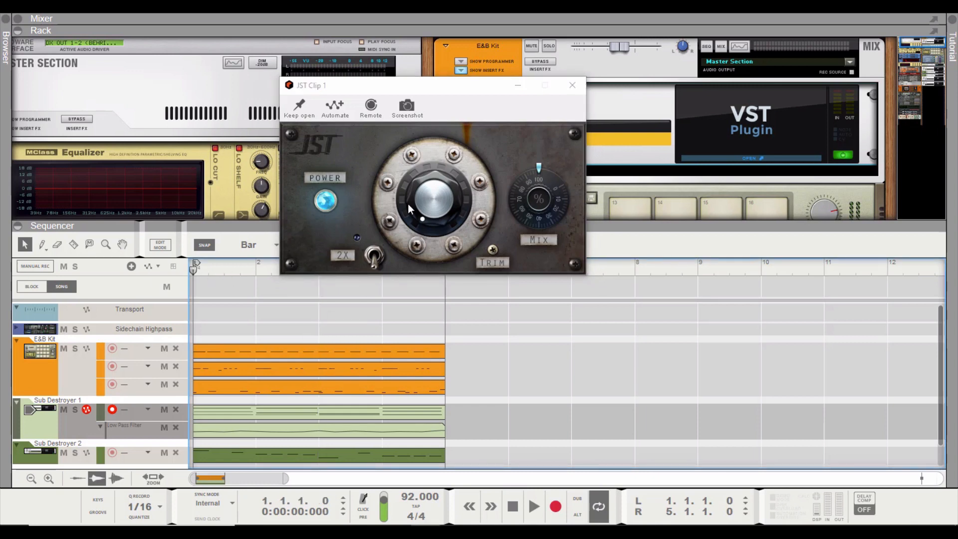
left_click(375, 259)
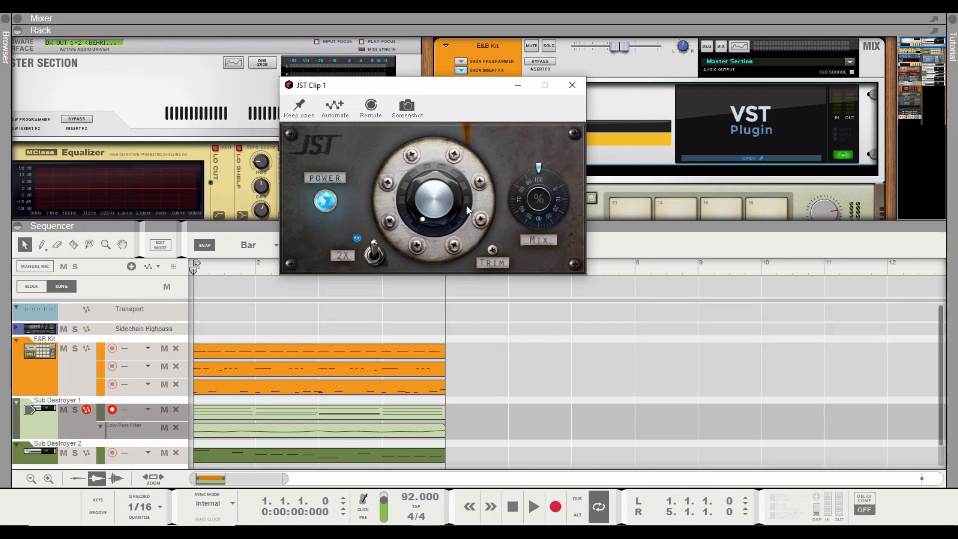
left_click(535, 499)
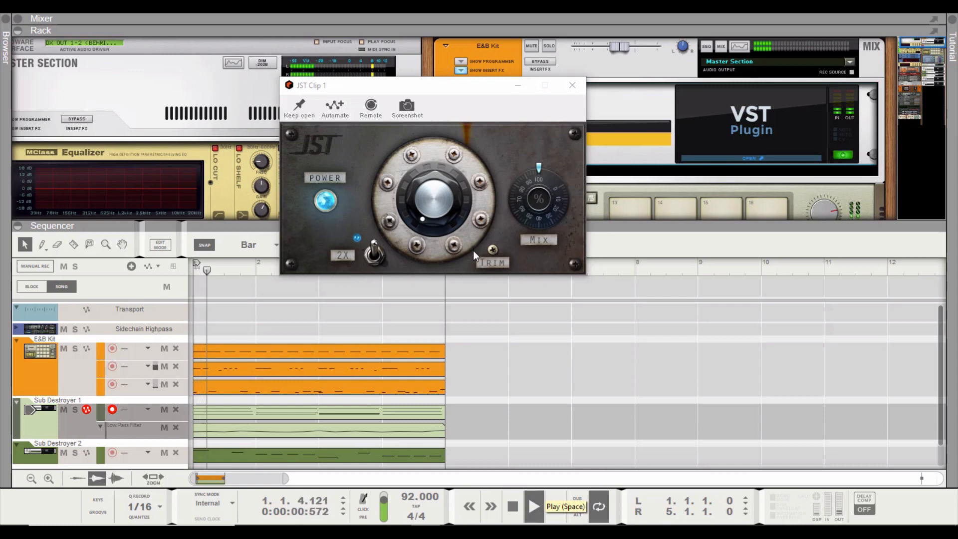
left_click(445, 206)
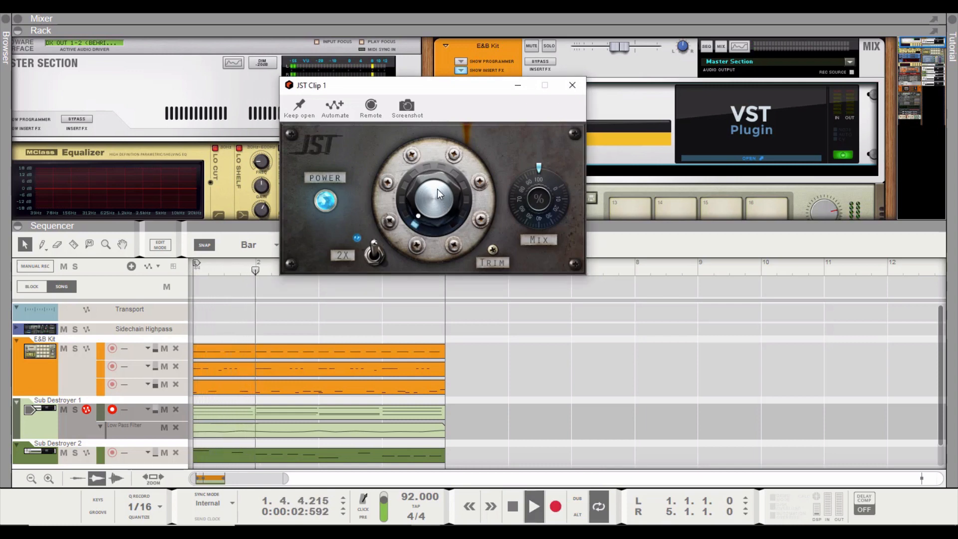
mouse_move(434, 179)
left_mouse_down()
mouse_move(420, 140)
mouse_move(432, 178)
left_mouse_up()
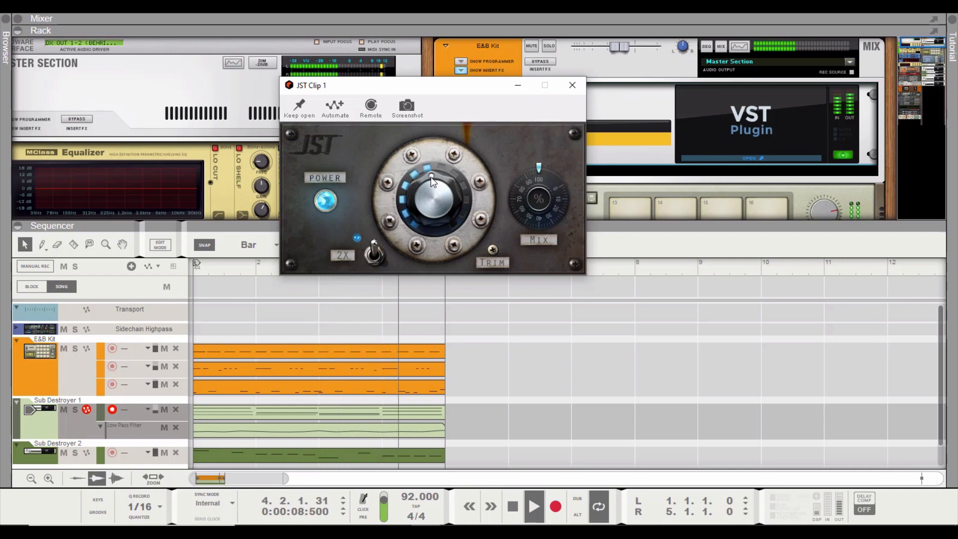
Lower the E&B Kit channel level to about -9.54 dB and raise JST Clip's clipping knob further, past midway
left_click(621, 44)
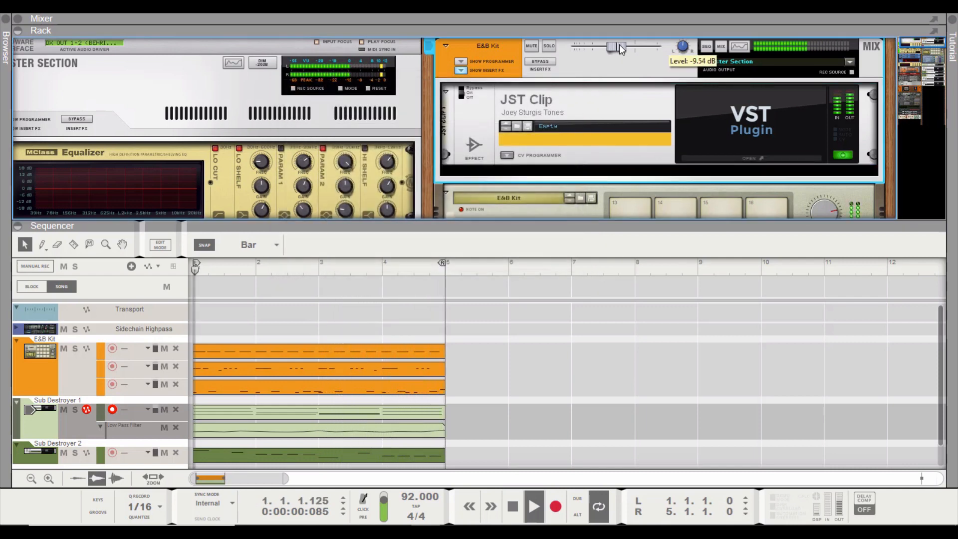
left_click(751, 158)
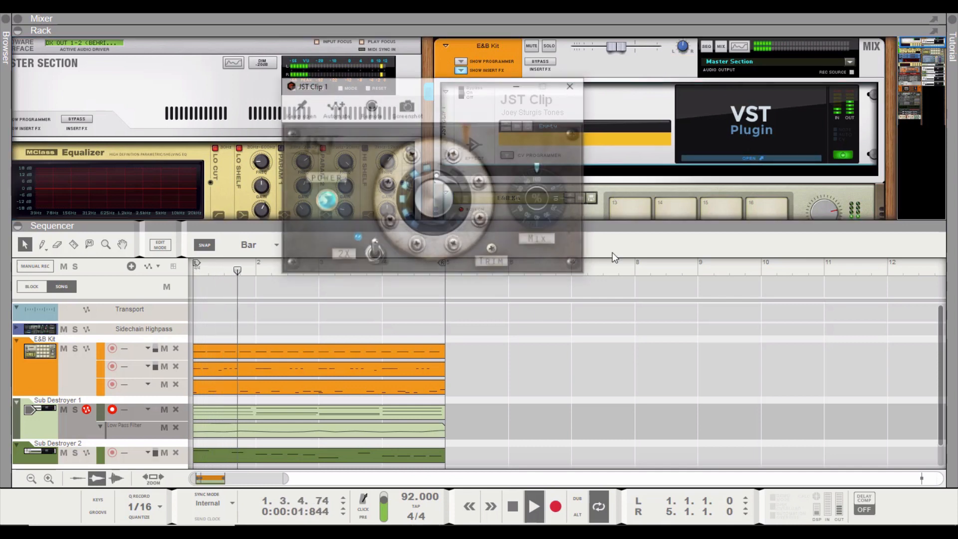
mouse_move(493, 253)
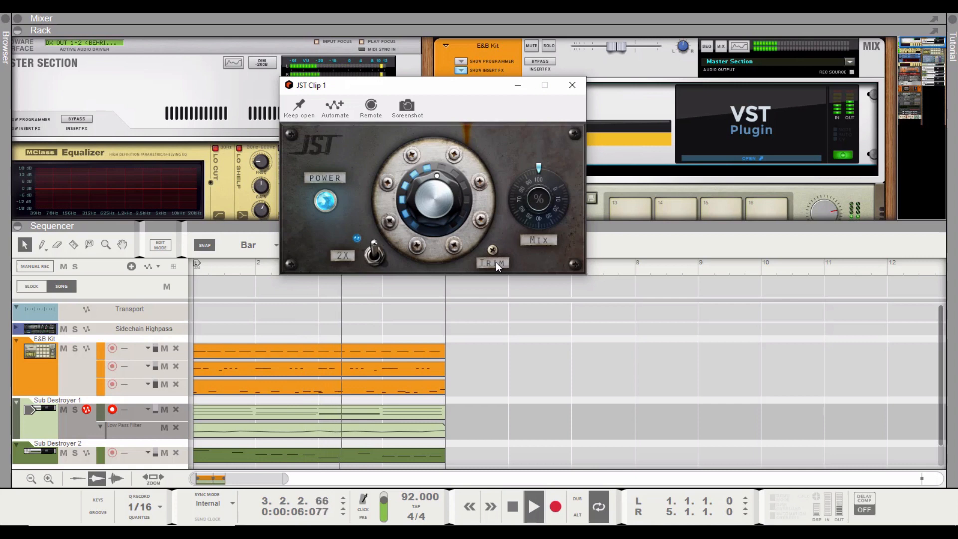
left_click_drag(441, 190, 435, 167)
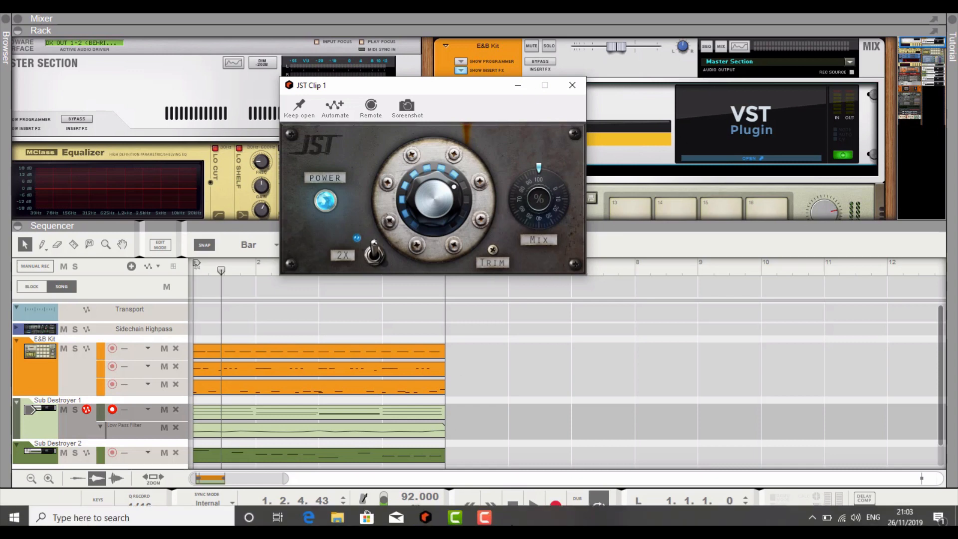
Set JST Clip's mix to about 50% during playback and compare the drums with the effect off and on
left_click(513, 506)
left_click(533, 506)
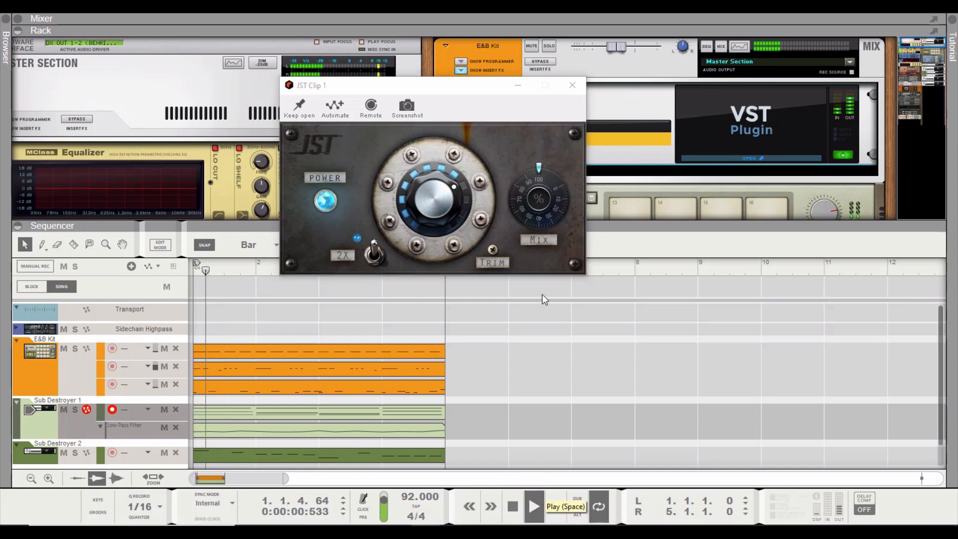
left_click_drag(540, 167, 546, 209)
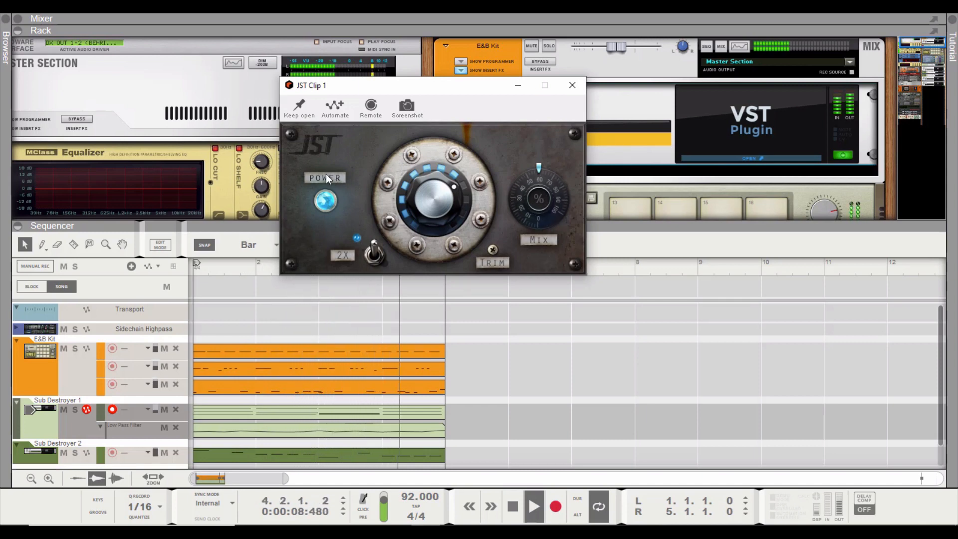
left_click(332, 202)
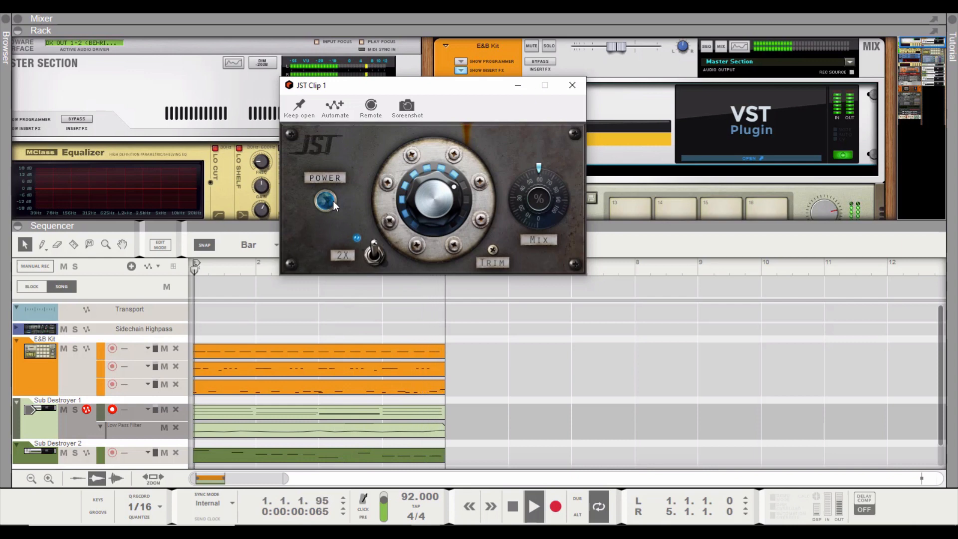
left_click(334, 201)
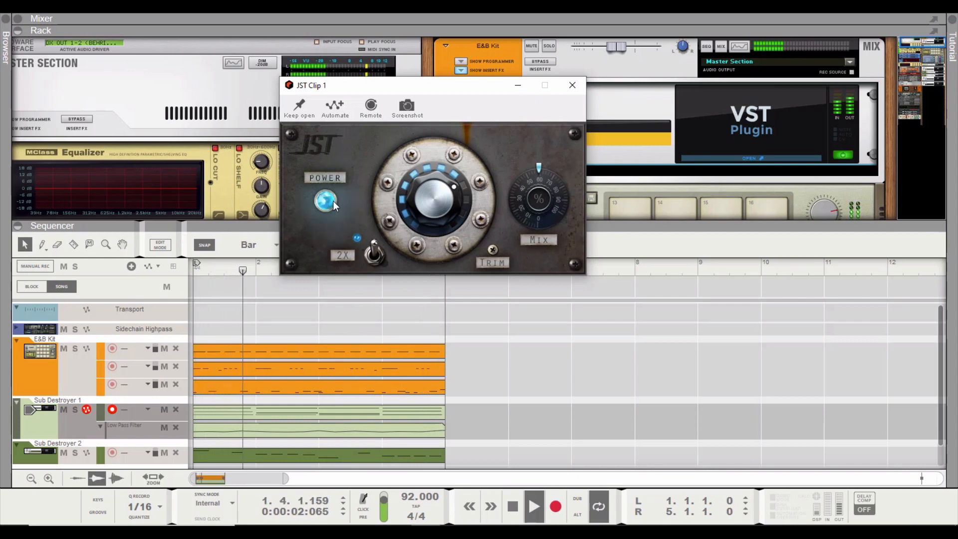
key("space")
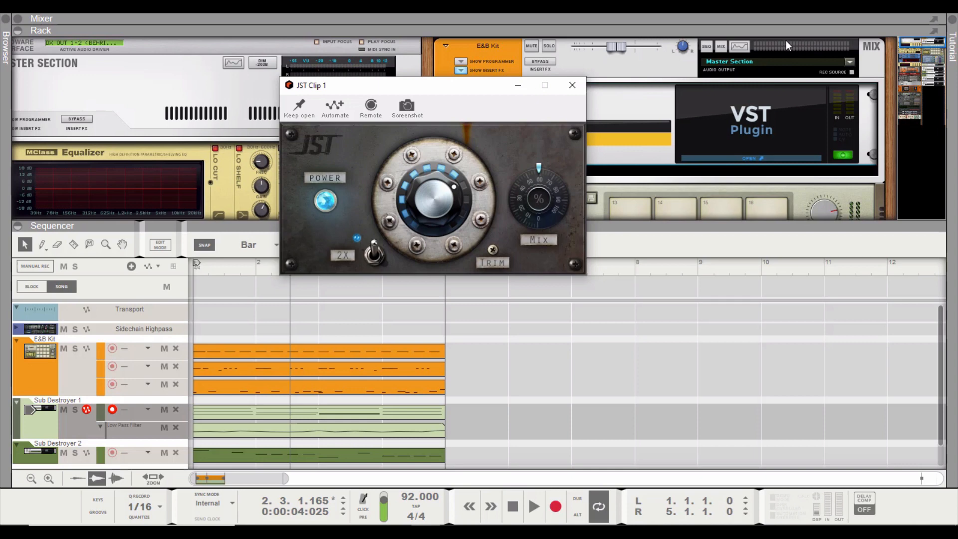
Put away the JST Clip window and enlarge the rack around the devices near its lower end
left_click_drag(379, 89, 250, 135)
left_click(420, 133)
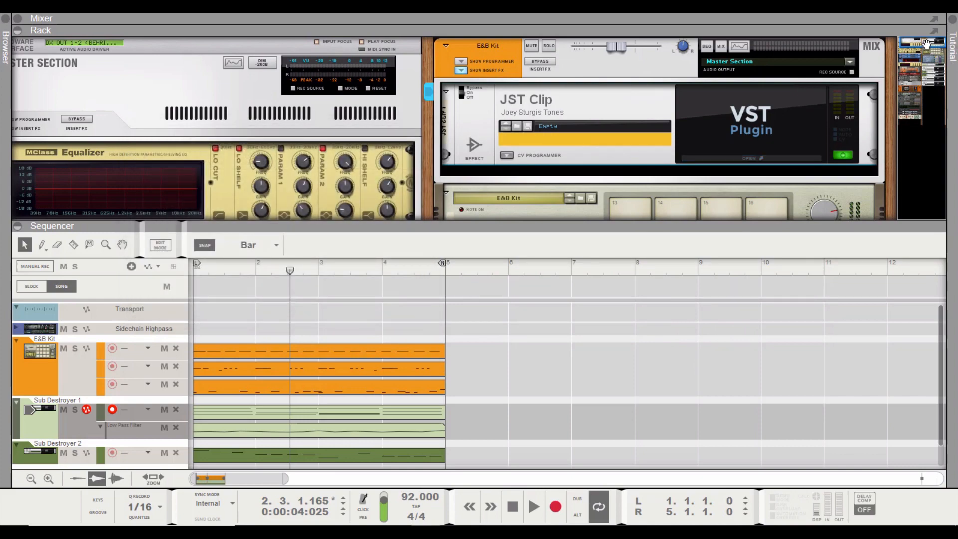
left_click_drag(926, 46, 936, 102)
left_click_drag(626, 226, 641, 424)
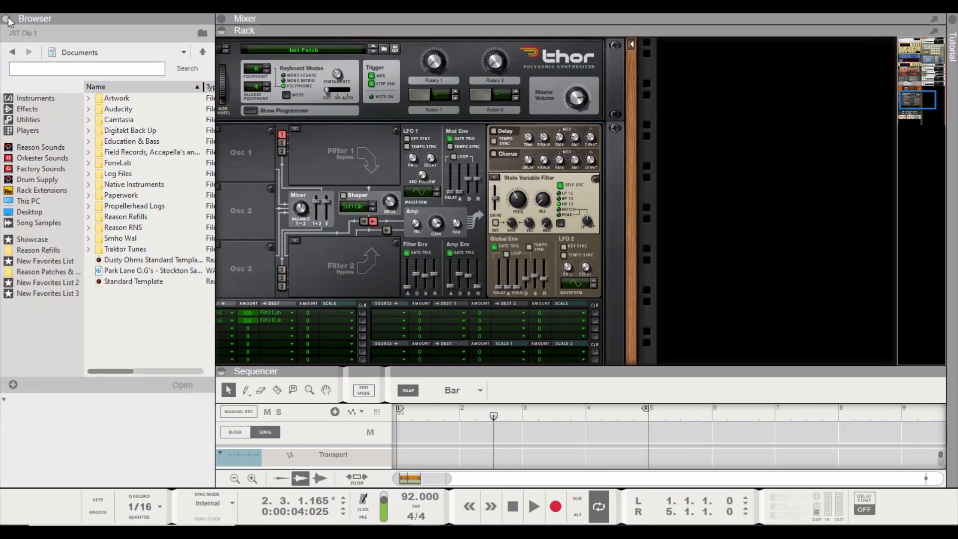
Add the Joey Sturgis Tones Sub Destroyer instrument to the rack from the browser's instruments
left_click(8, 22)
left_click(25, 108)
left_click(32, 100)
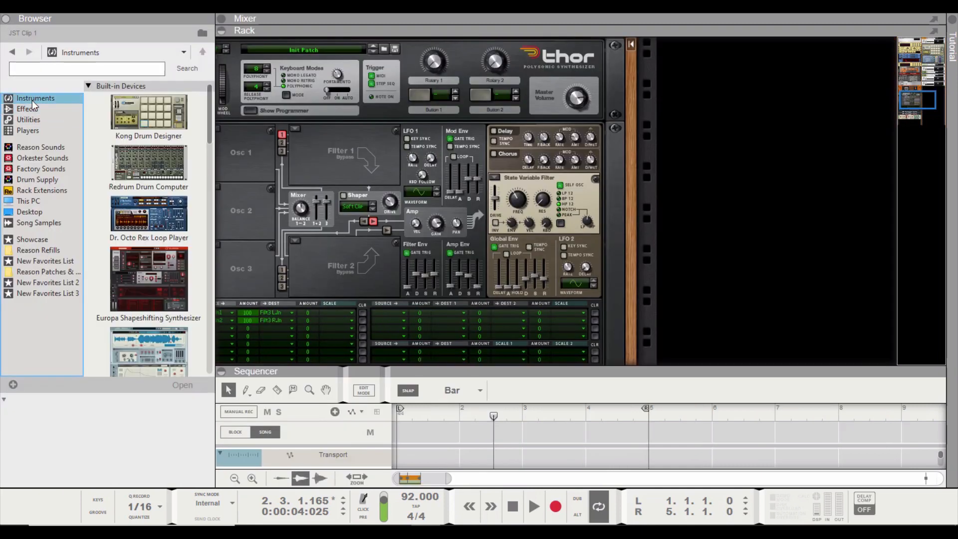
left_click_drag(209, 110, 760, 162)
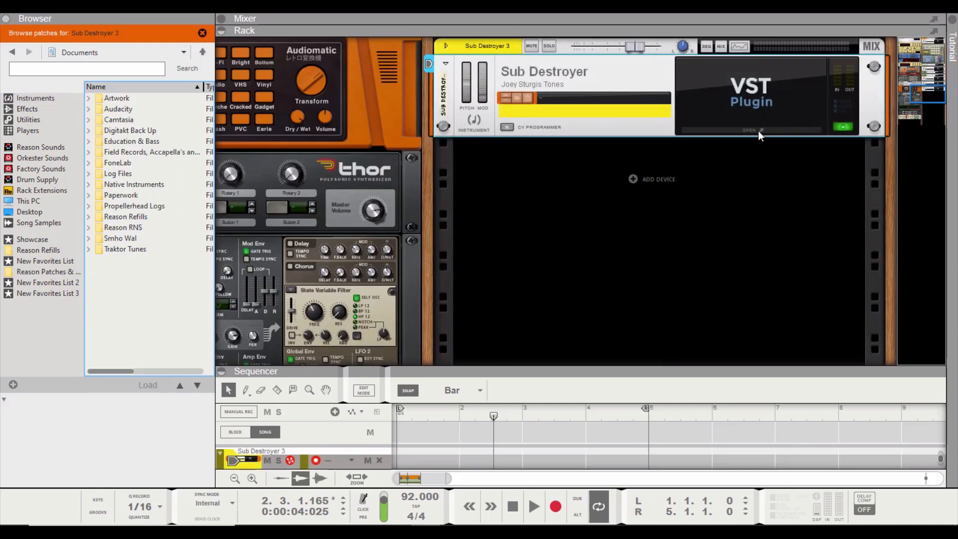
Open the Sub Destroyer plugin window, show its Trigger settings and place it over the middle of the workspace
left_click(759, 131)
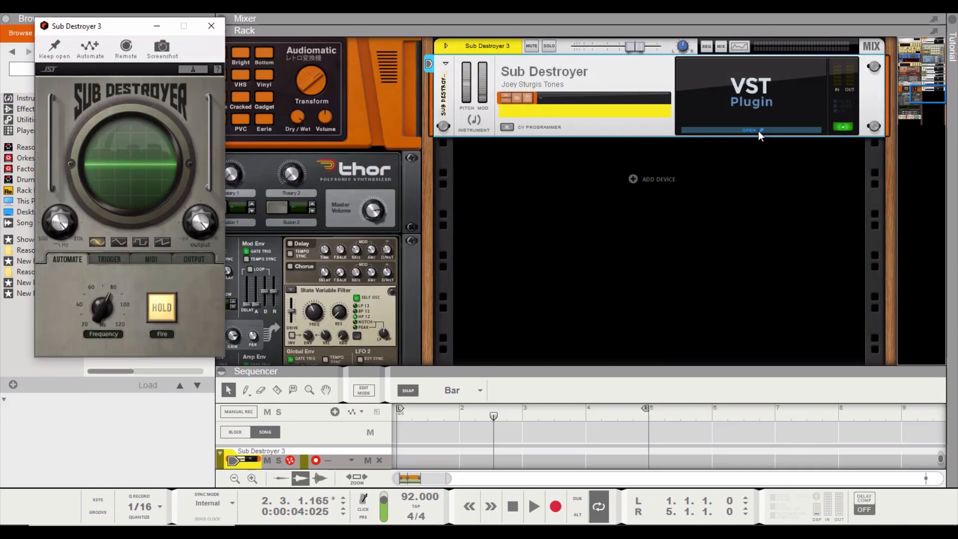
left_click(101, 259)
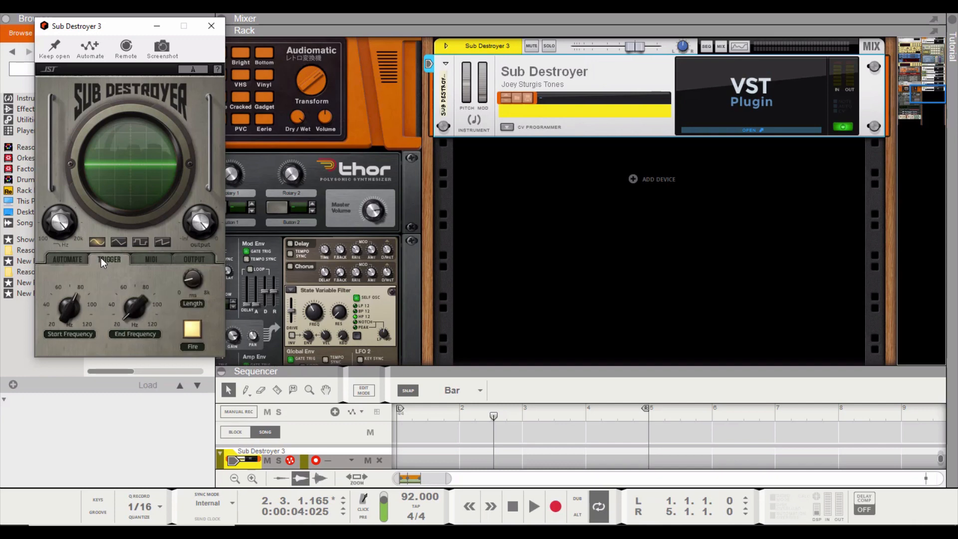
left_click_drag(119, 28, 514, 65)
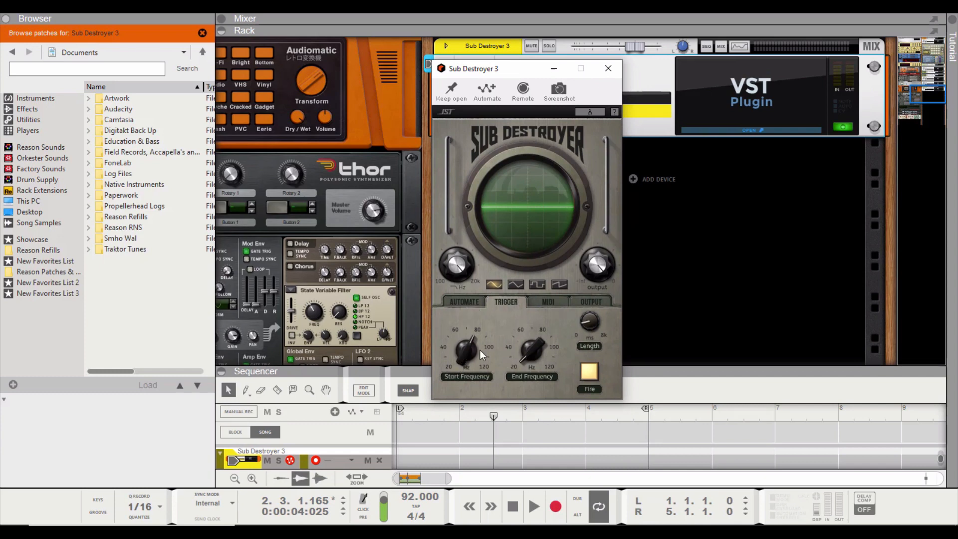
Fire Sub Destroyer's triggered tone, and fire it again with the second waveform and an adjusted length
mouse_move(473, 349)
left_click_drag(469, 349, 469, 349)
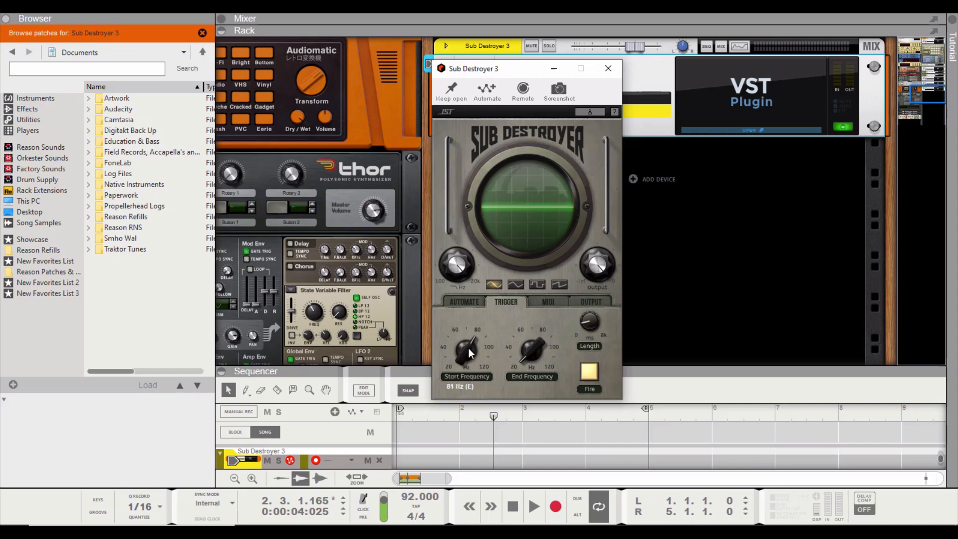
left_click(584, 372)
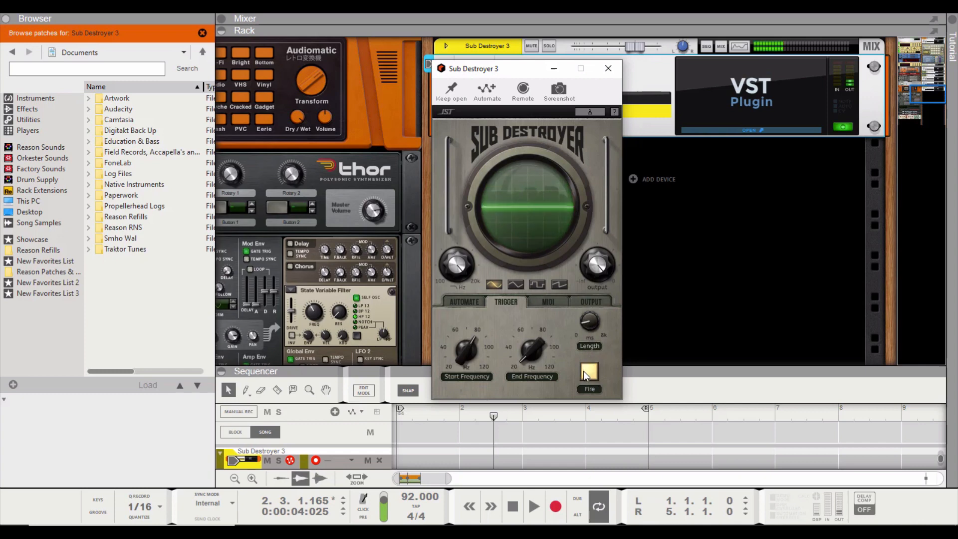
left_click(517, 285)
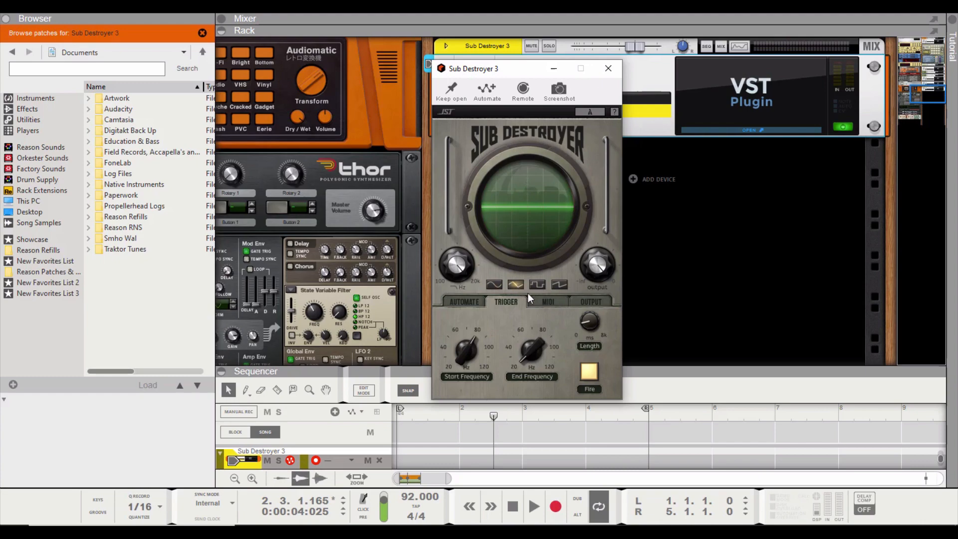
left_click_drag(592, 322, 589, 354)
left_click(591, 372)
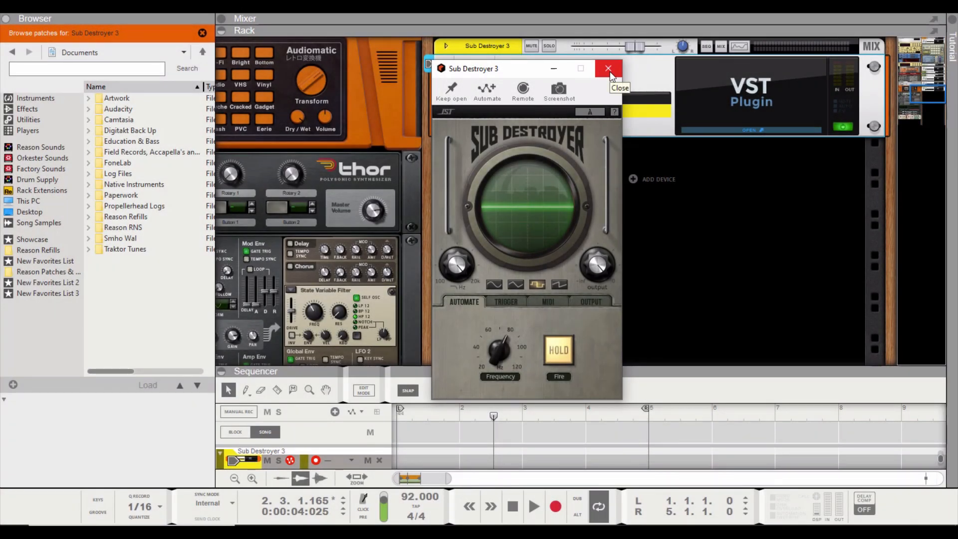
Put away the Sub Destroyer 3 window and its patch browsing, and return the playhead to the start of the song
left_click(609, 70)
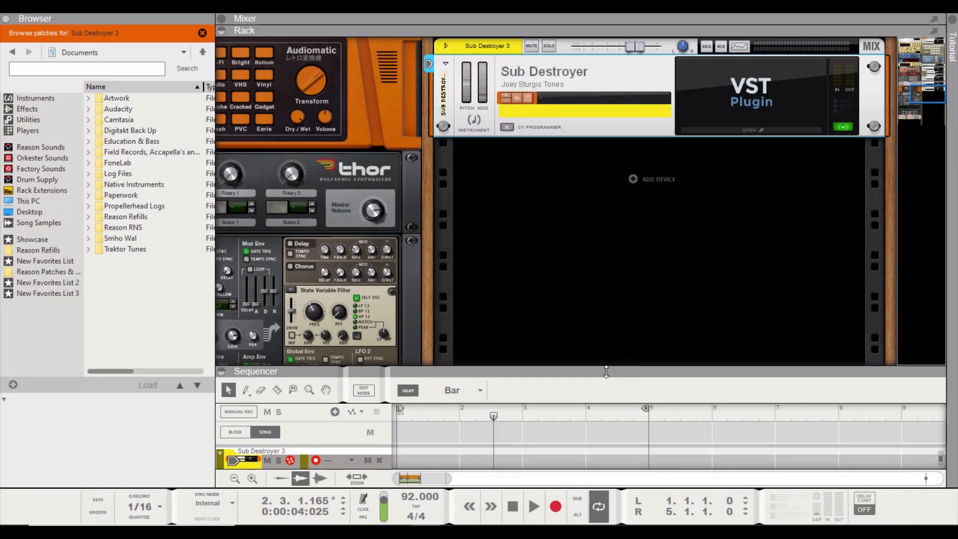
left_click_drag(598, 240, 543, 63)
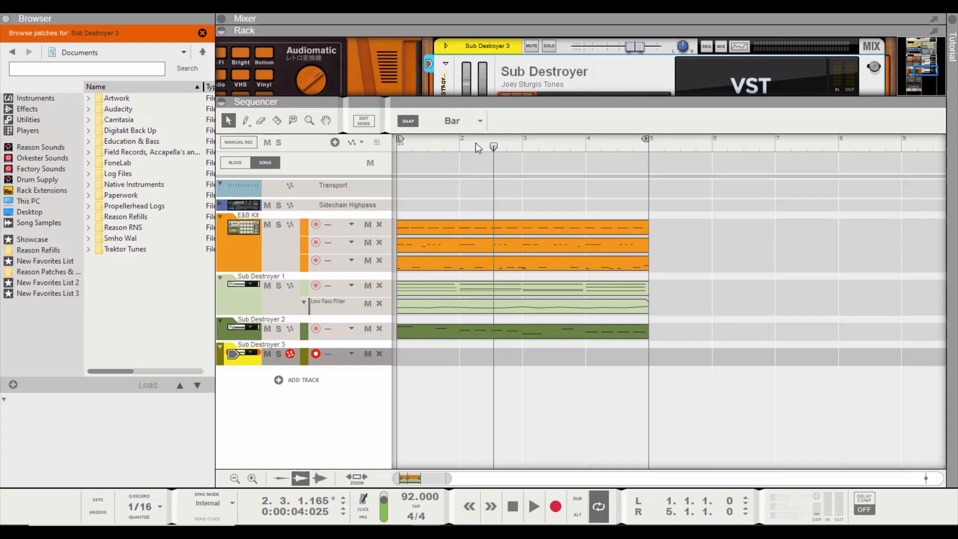
left_click_drag(492, 147, 397, 145)
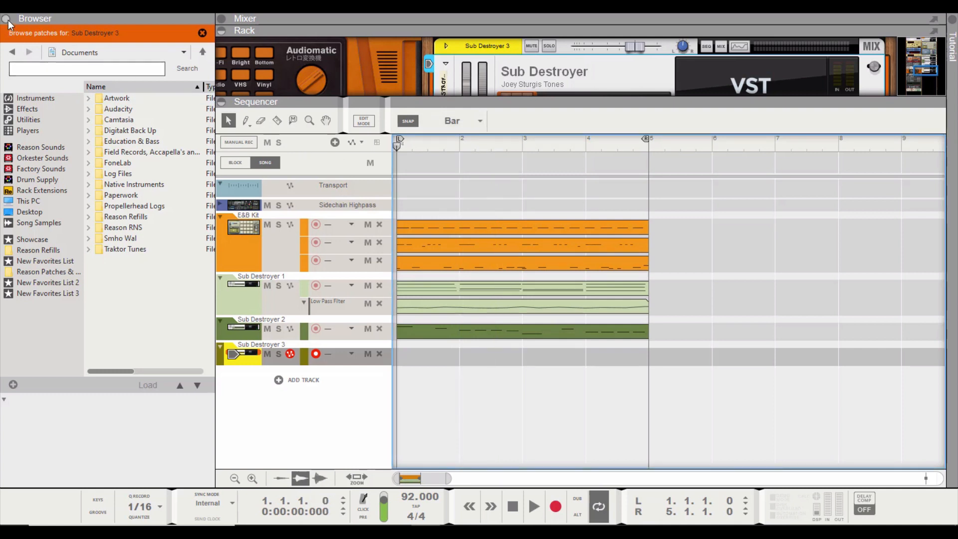
left_click(202, 33)
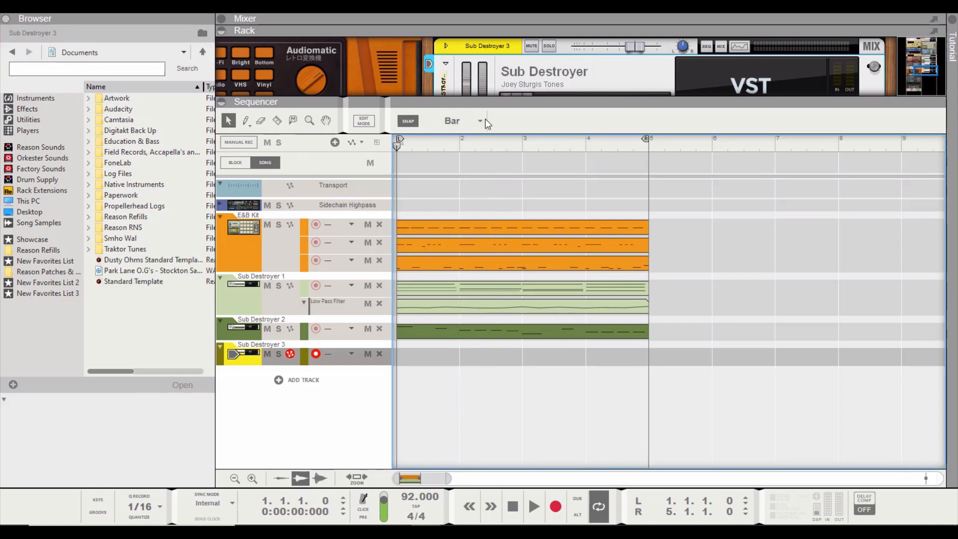
Enlarge the rack and unmute the Chord channel above the first Sub Destroyer
left_click_drag(524, 106, 544, 480)
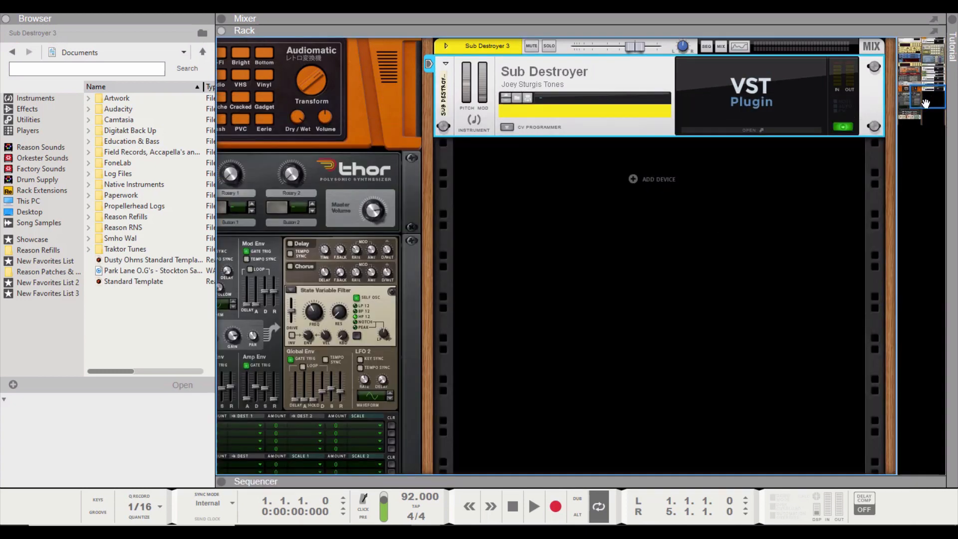
left_click_drag(926, 103, 936, 73)
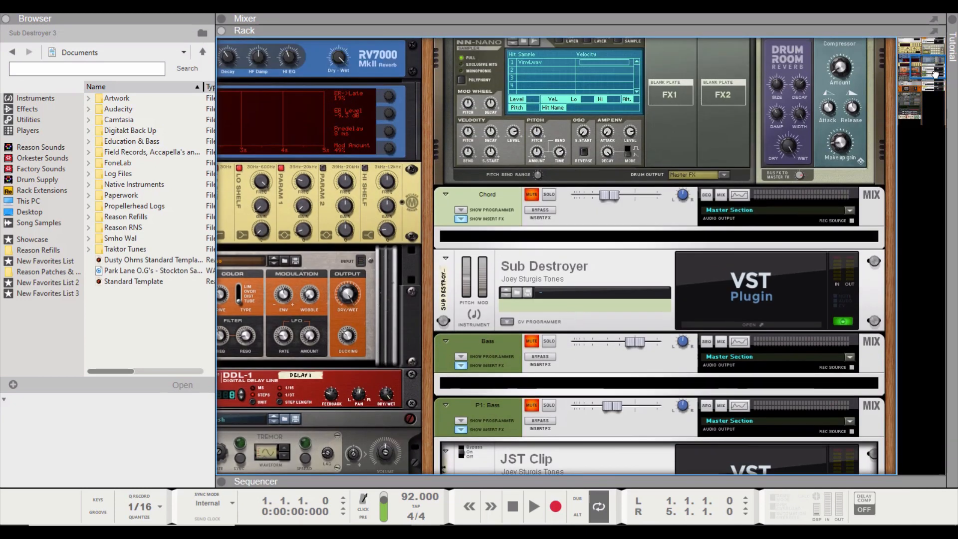
left_click(534, 194)
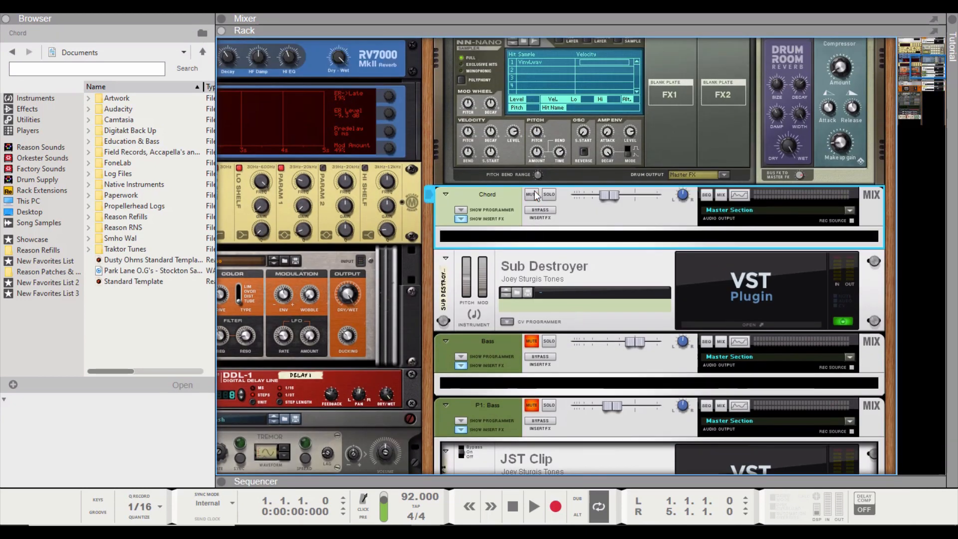
Open the Chord channel's Sub Destroyer with the browser hidden, and view its MIDI and Automate settings
left_click(734, 325)
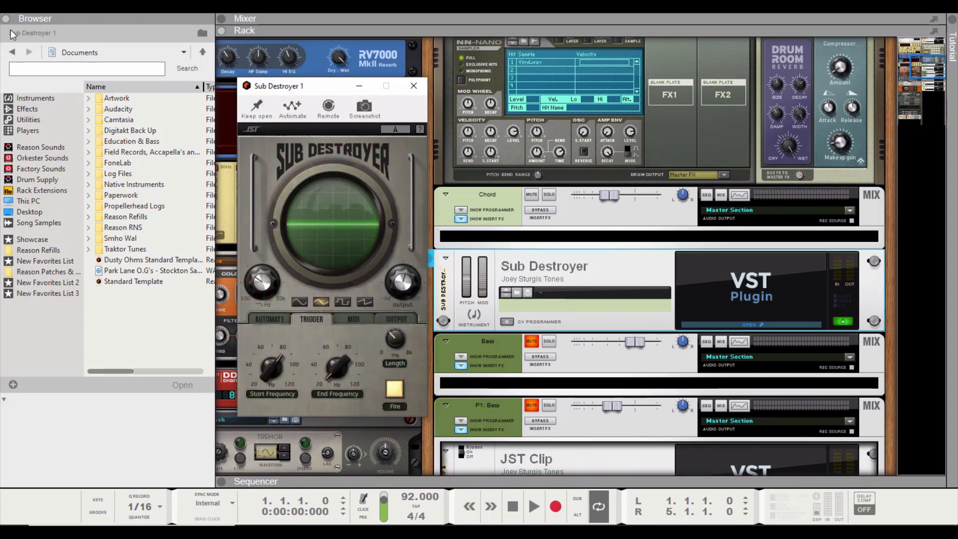
left_click(6, 20)
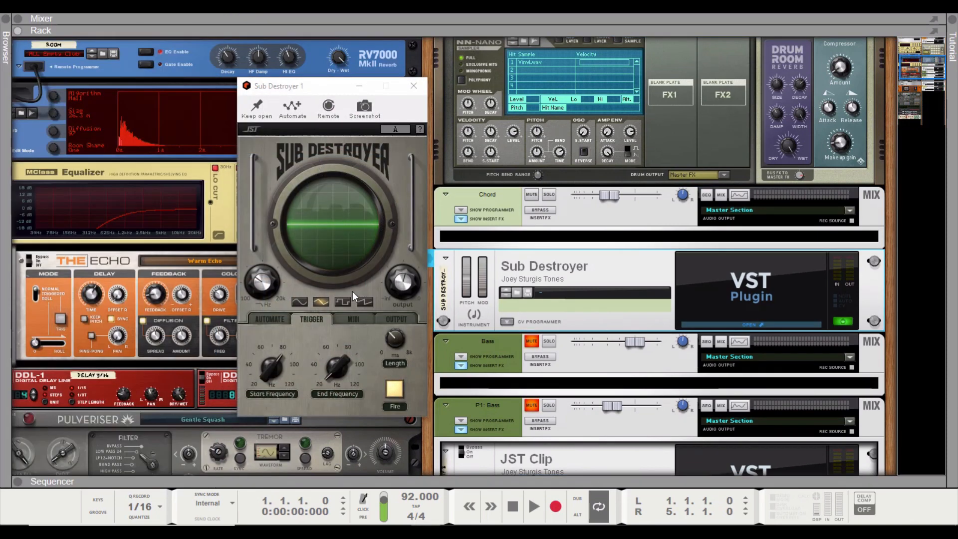
left_click(353, 318)
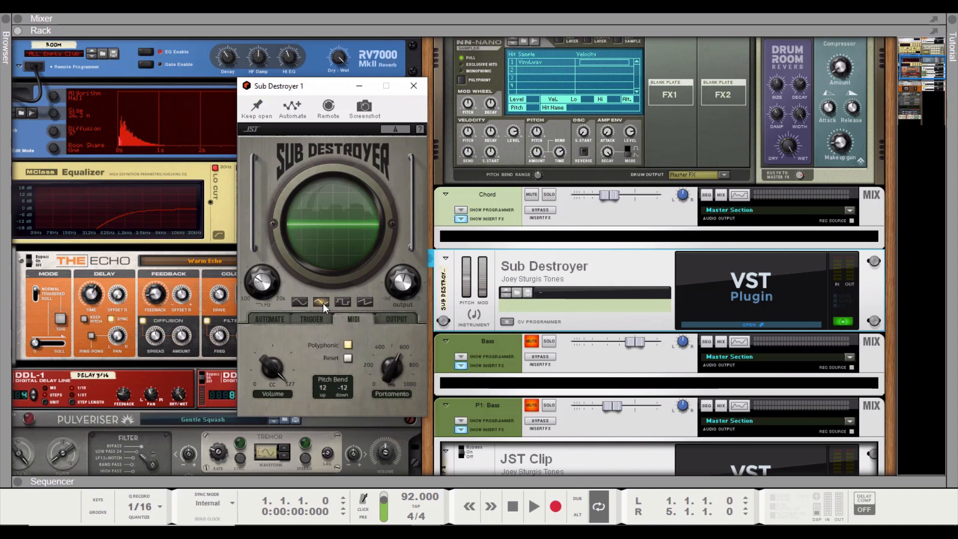
left_click(282, 321)
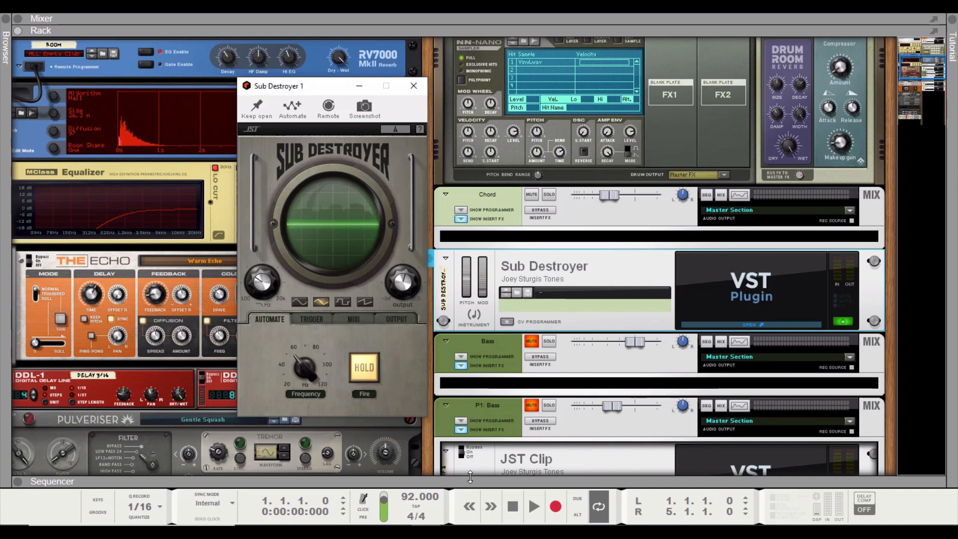
Play the song while auditioning Sub Destroyer 1's third and fourth waveforms, then stop playback and restore the second waveform
left_click_drag(471, 481, 460, 290)
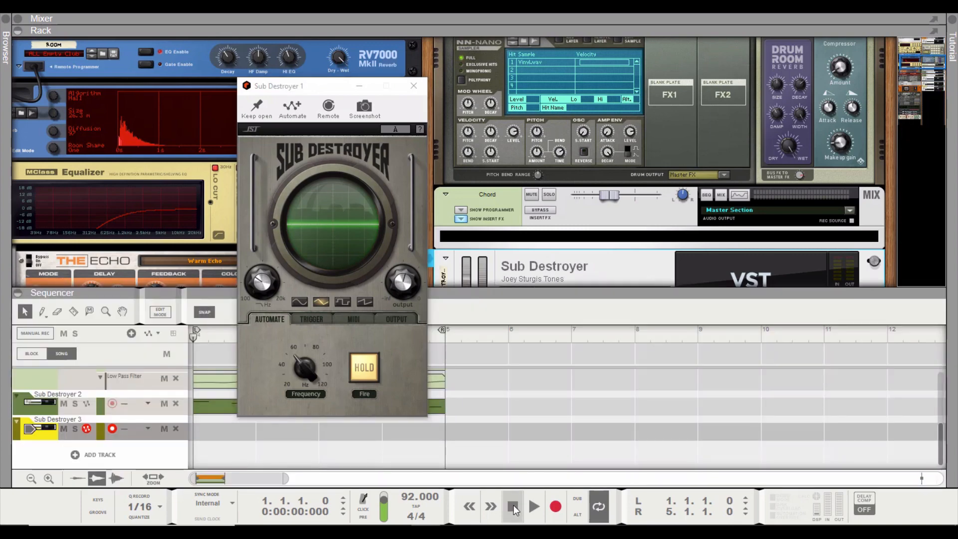
left_click(535, 505)
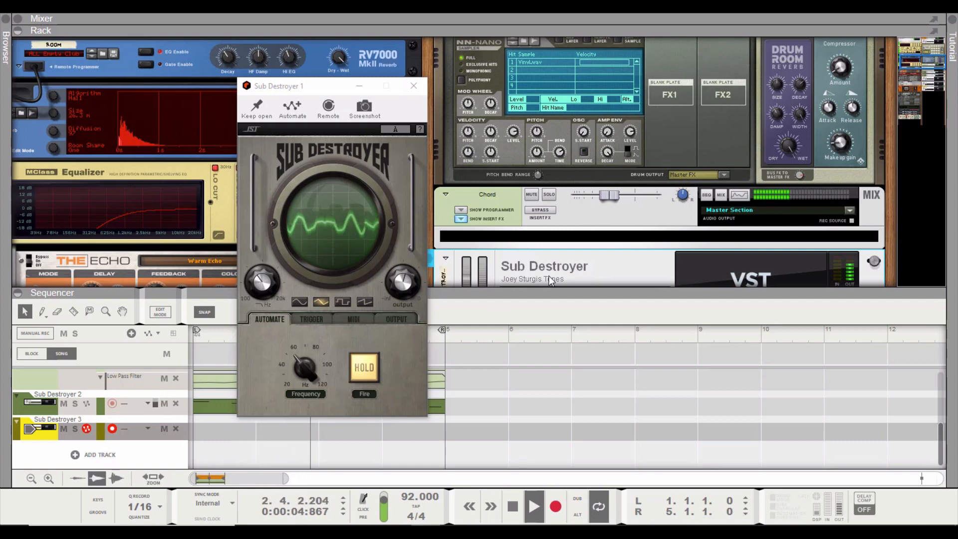
left_click(344, 303)
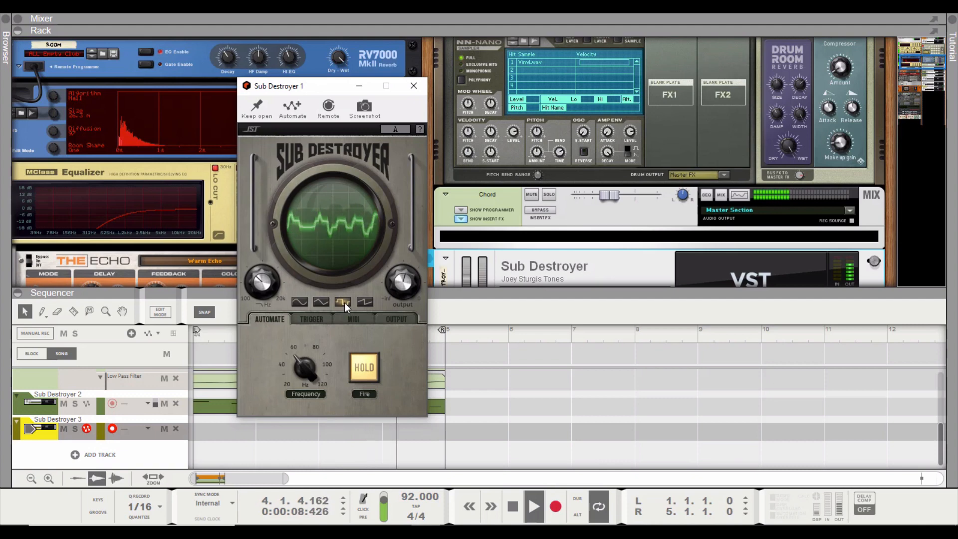
left_click(365, 304)
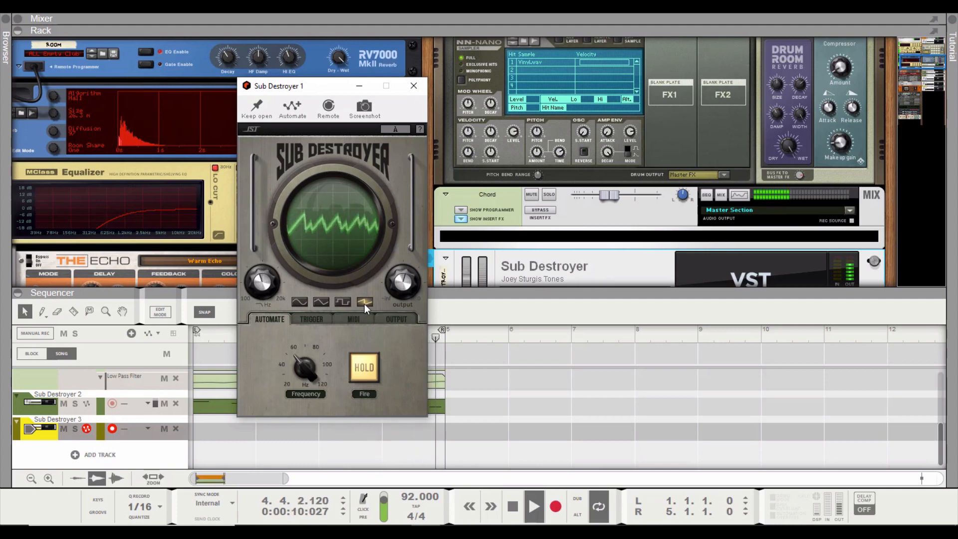
key("space")
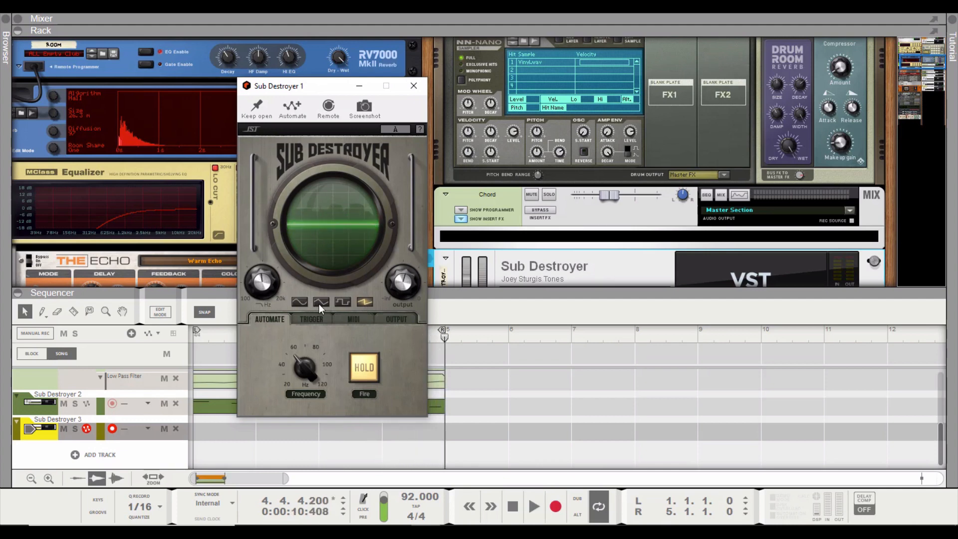
left_click(320, 302)
Place the Sub Destroyer 1 window over the equalizer and echo devices and enlarge the rack to full height
left_click_drag(328, 86, 648, 134)
left_click_drag(544, 294, 529, 184)
left_click_drag(652, 134, 213, 148)
left_click_drag(595, 186, 644, 476)
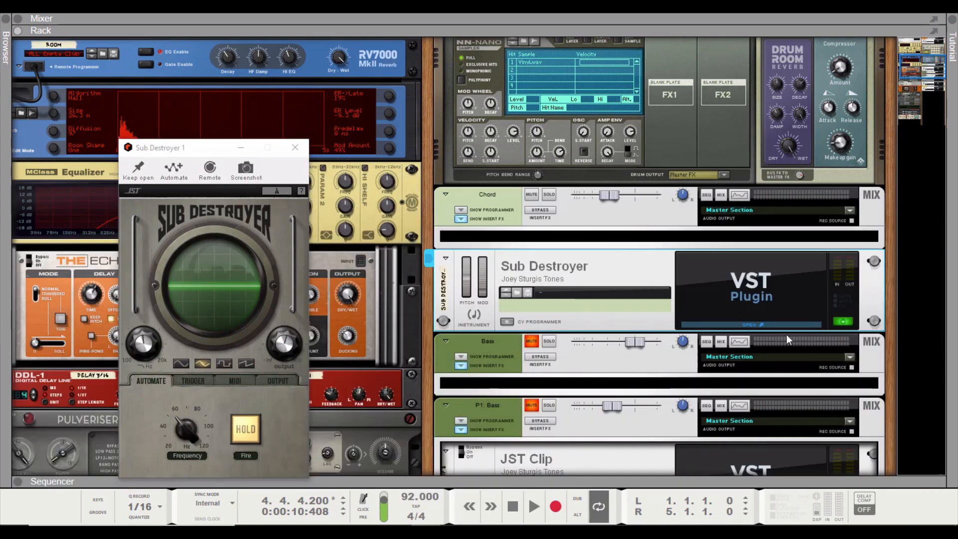
Unmute the Bass channel, view the Output settings of the Chord channel's Sub Destroyer and close its window
left_click(532, 342)
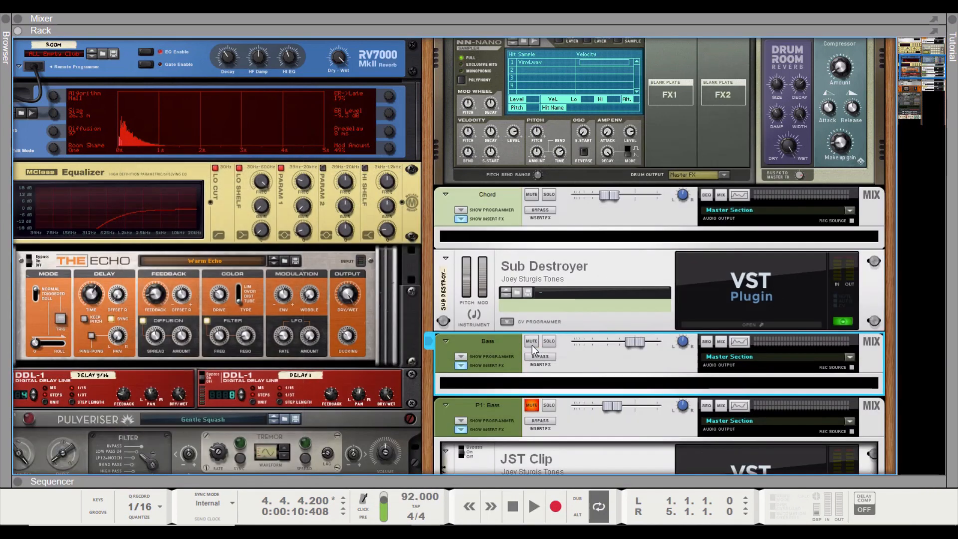
left_click(763, 324)
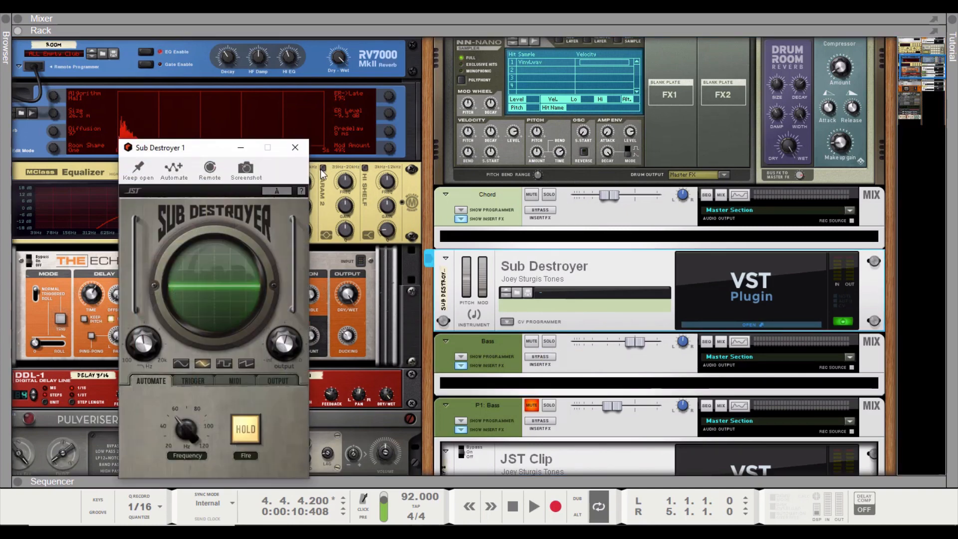
left_click(296, 148)
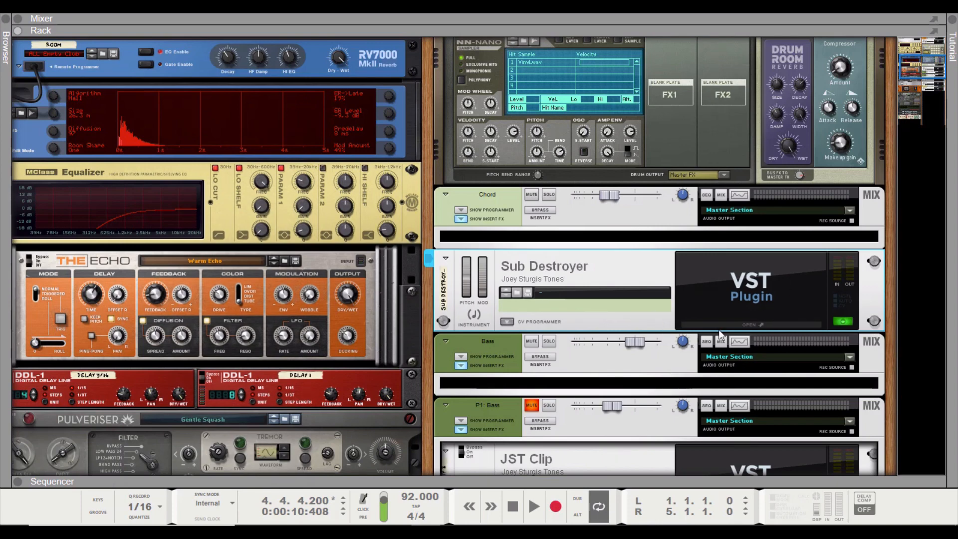
left_click(768, 322)
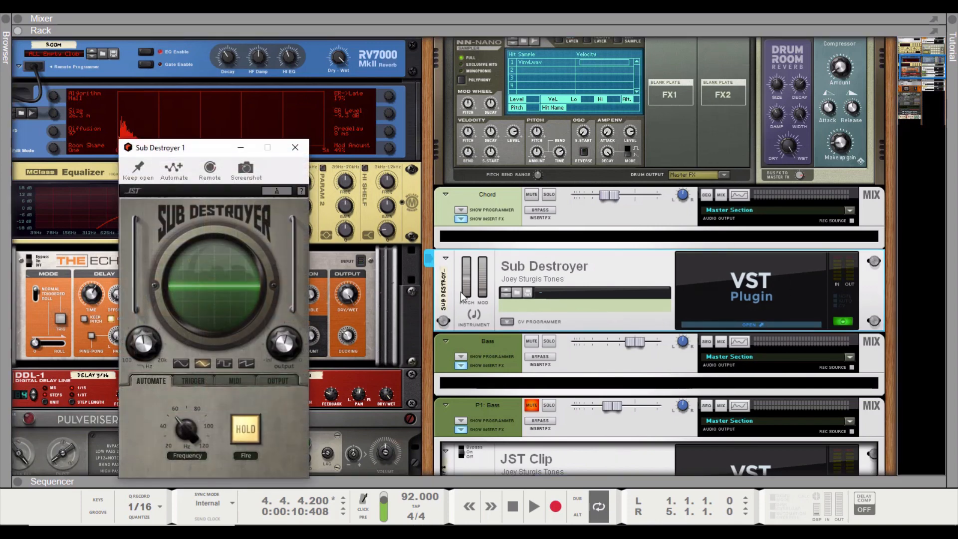
left_click(286, 382)
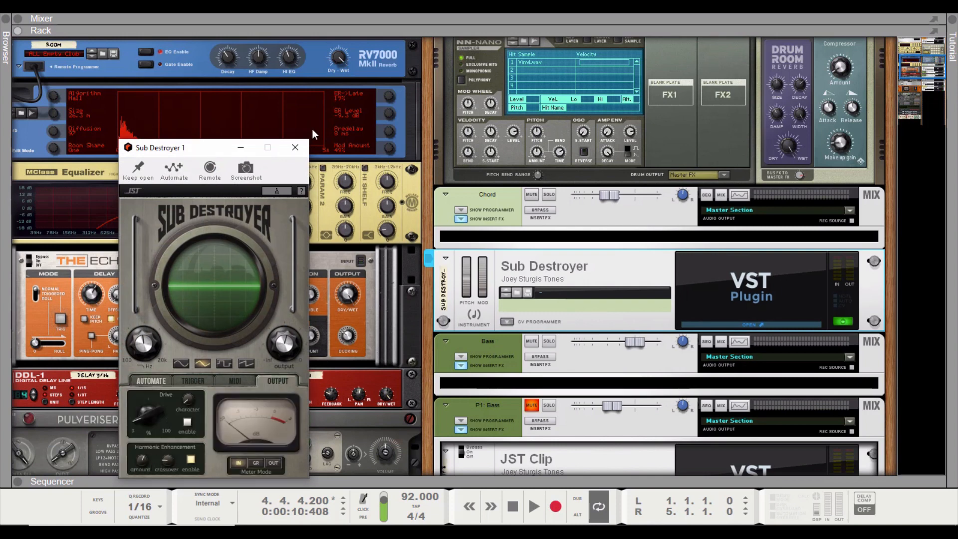
left_click(296, 148)
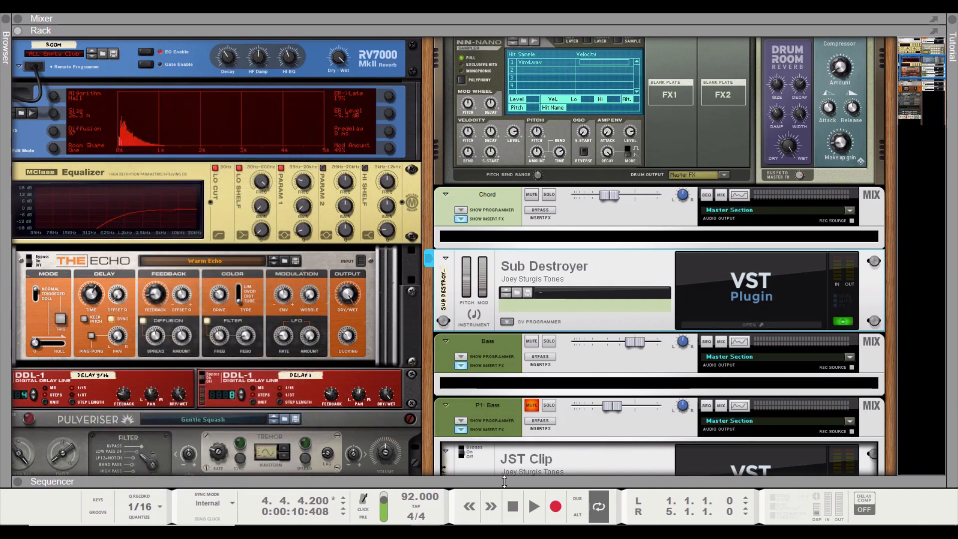
Enlarge the sequencer to show all tracks and play the song from the start
left_click_drag(524, 230, 519, 38)
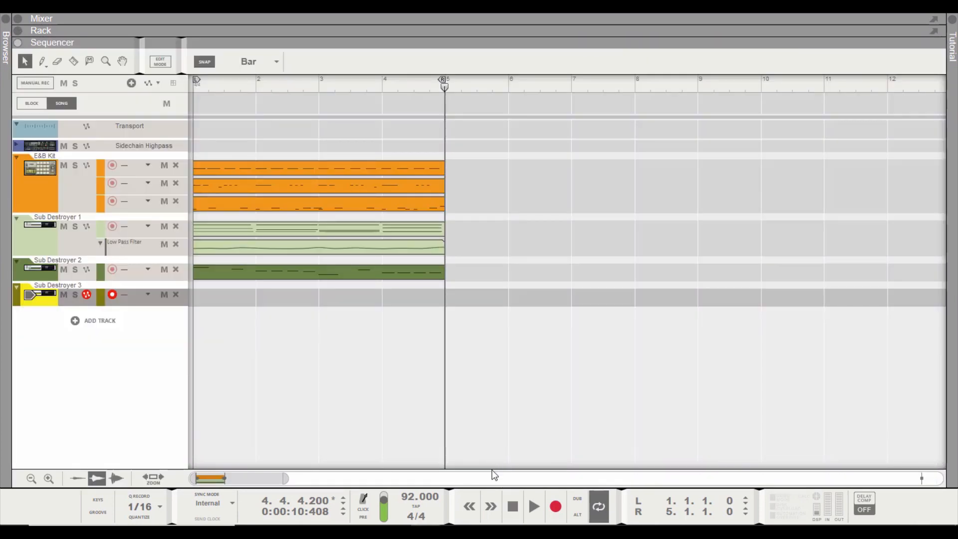
left_click(513, 508)
left_click(532, 508)
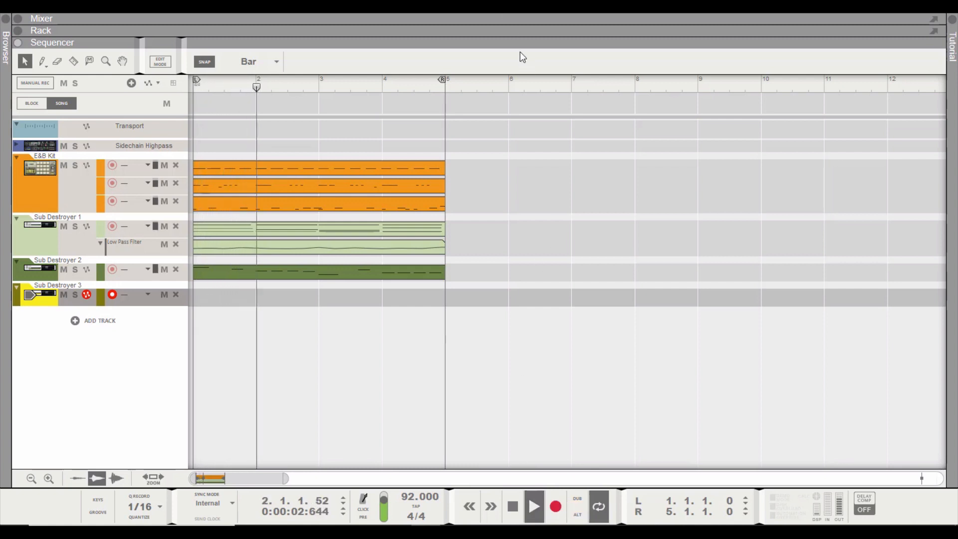
Bring the rack back into view and set the Chord channel's level to -9.44 dB
left_click_drag(517, 45, 569, 380)
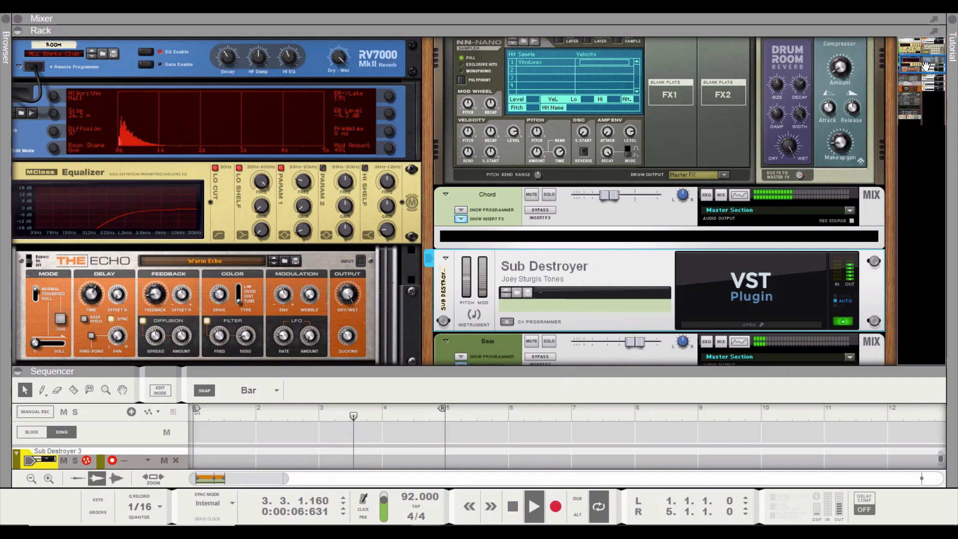
left_click(613, 196)
left_click_drag(613, 196, 621, 200)
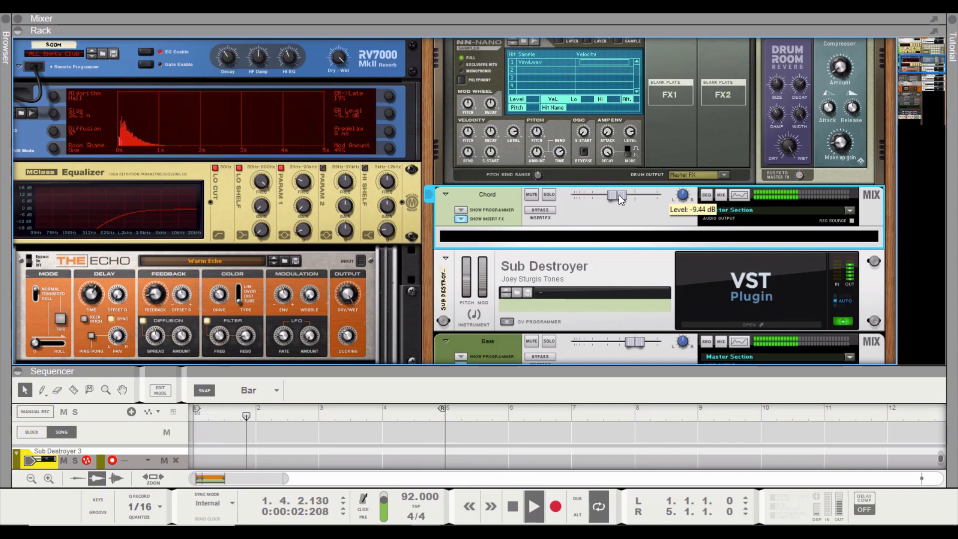
Mute the Chord channel to hear the bass without it, then stop playback
left_click_drag(914, 70, 914, 75)
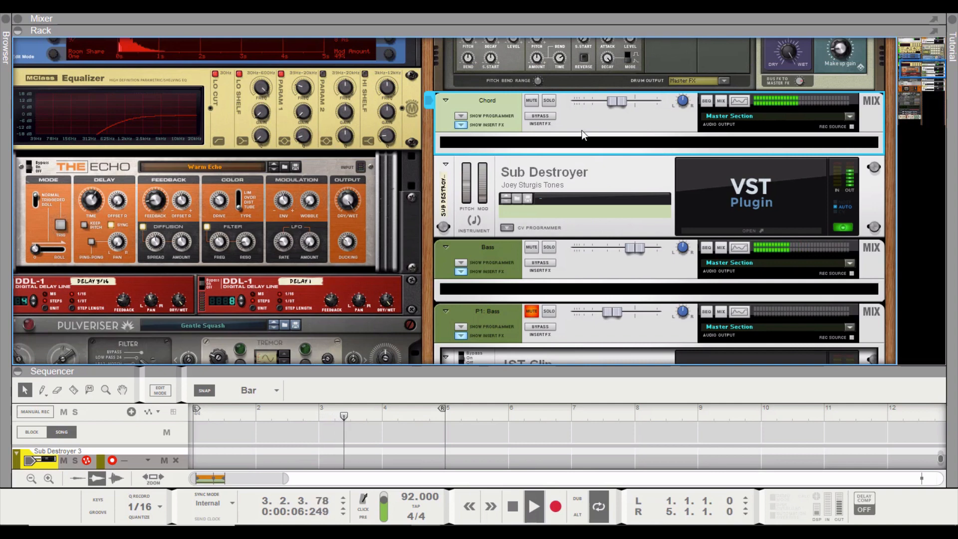
left_click(531, 101)
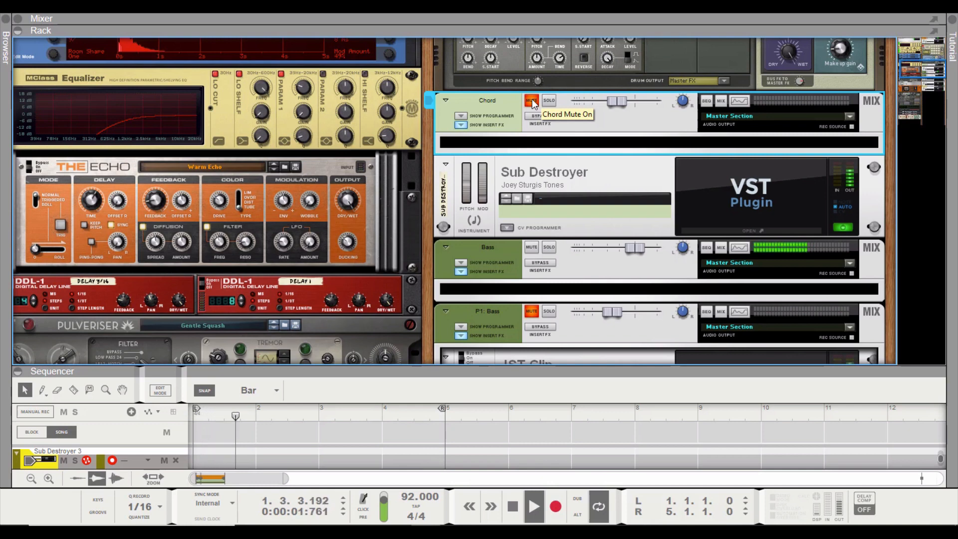
key("space")
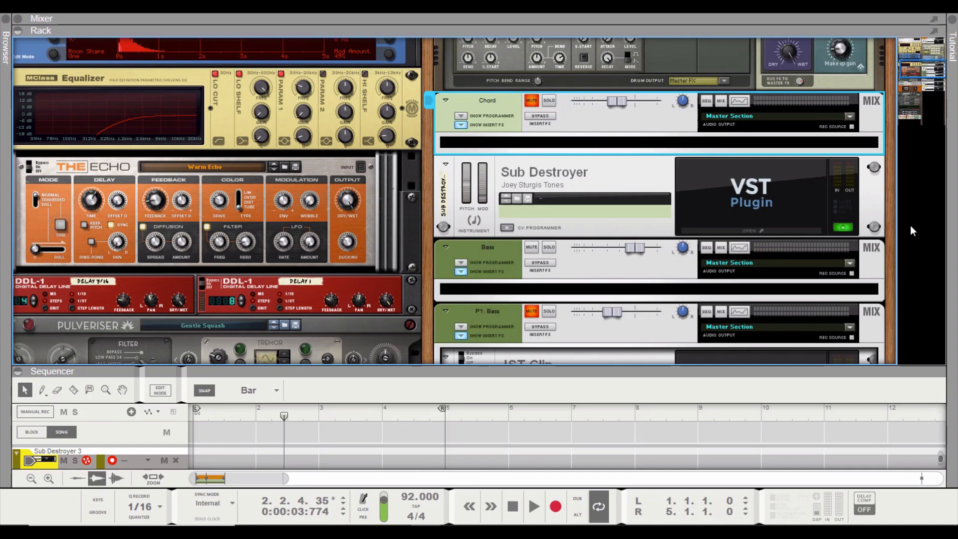
Examine the P1: Bass channel's high-pass filter in the Spectrum EQ and the JST Clip settings on that channel
left_click_drag(913, 71, 913, 82)
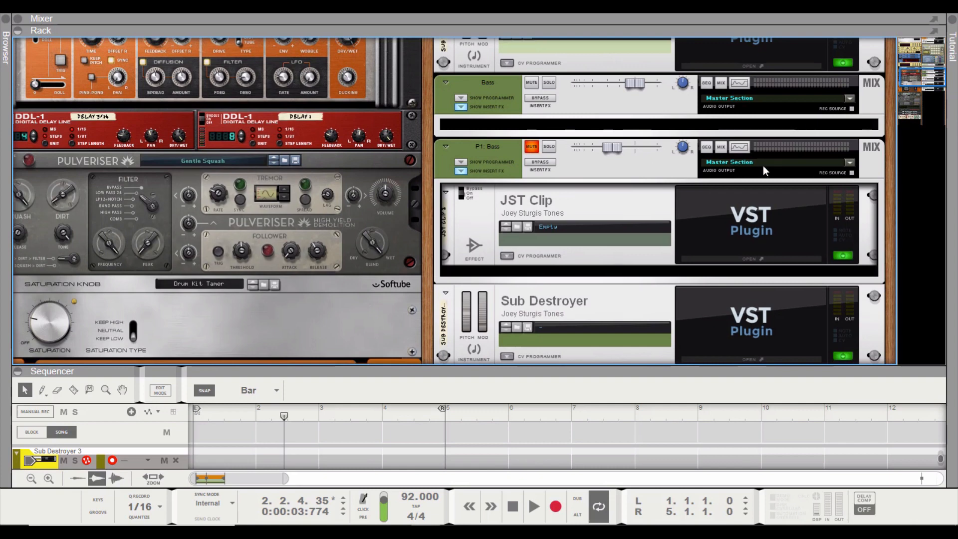
left_click(738, 148)
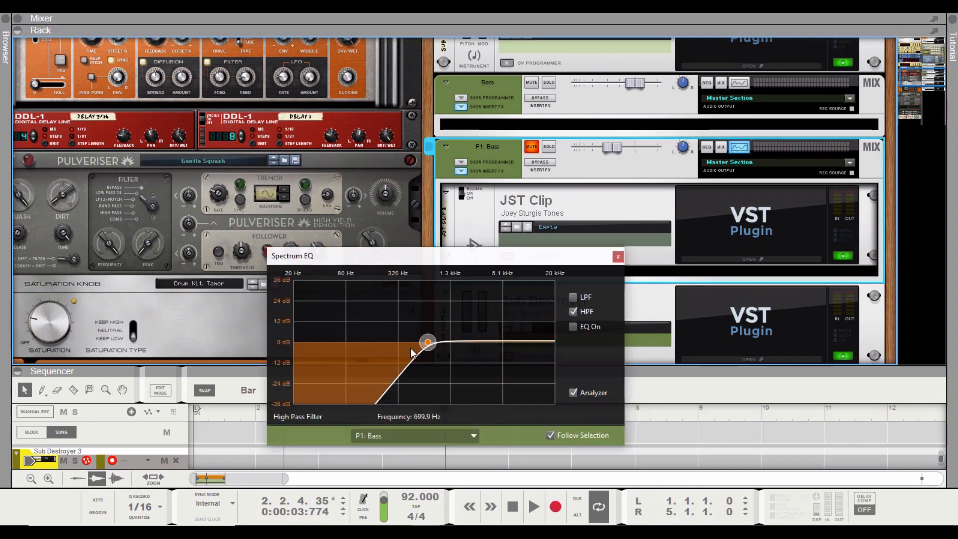
left_click_drag(541, 260, 266, 268)
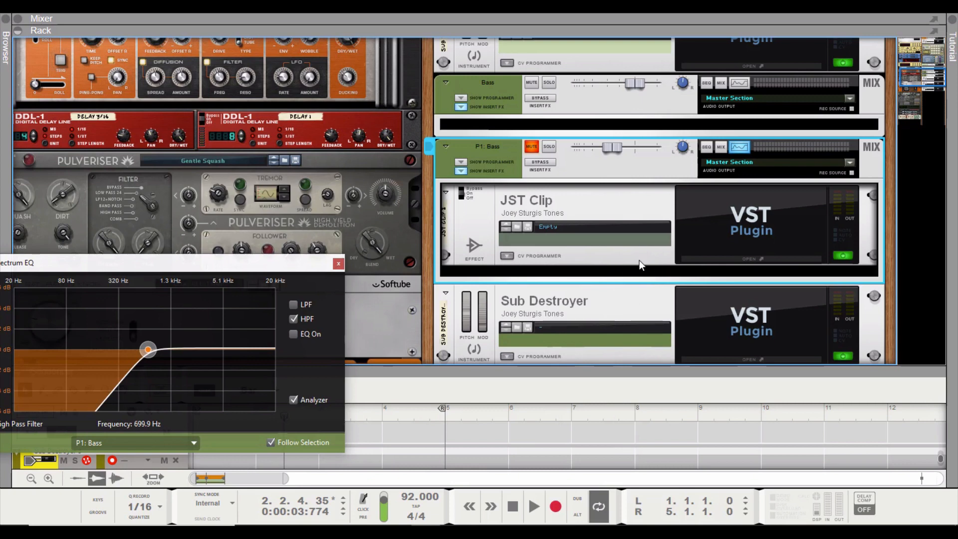
left_click(772, 260)
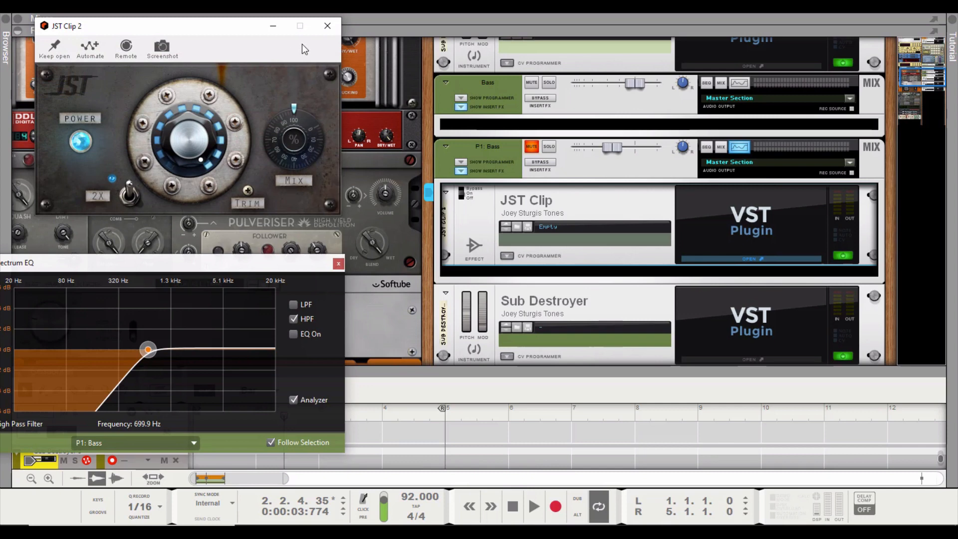
left_click(327, 26)
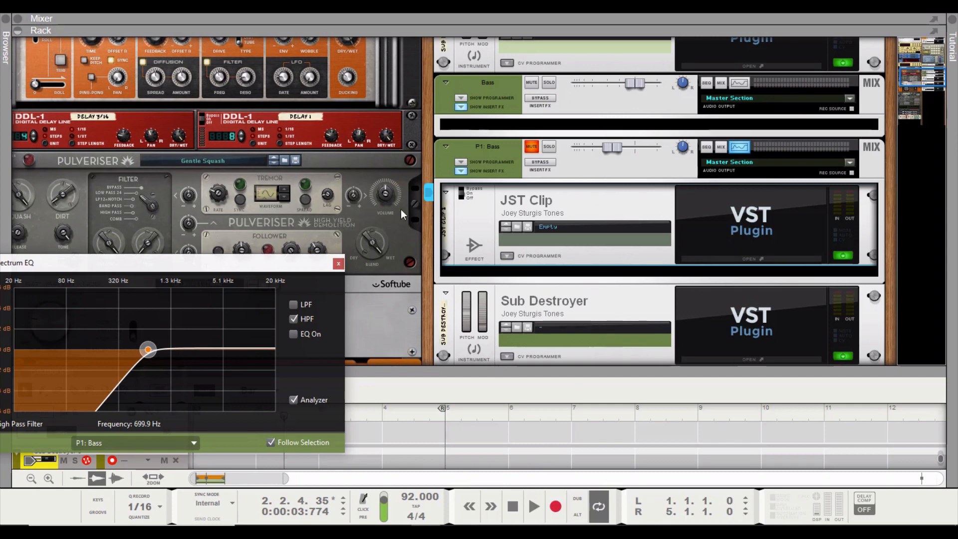
Restart playback from the song's start, unmute the P1: Bass channel and set its level to -11.62 dB
left_click_drag(218, 271, 293, 214)
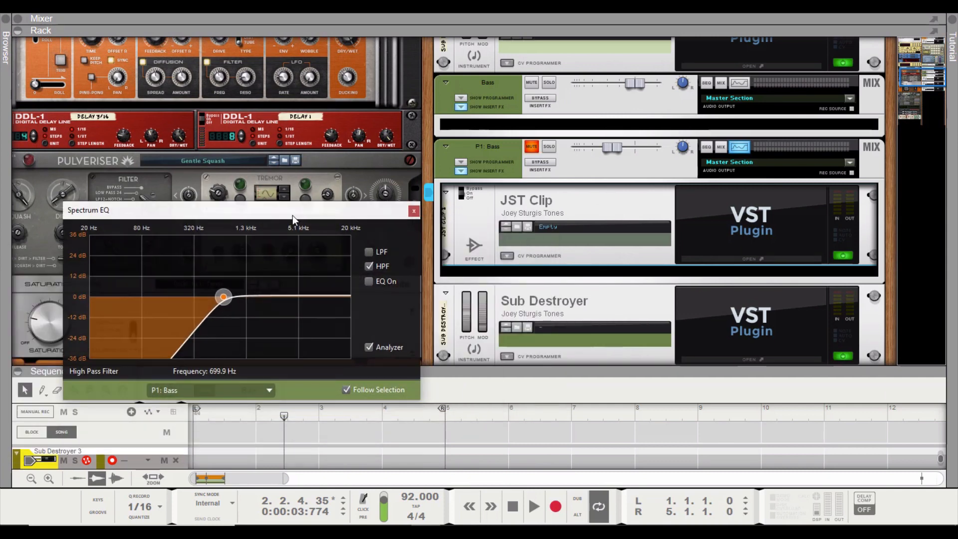
left_click(513, 509)
left_click(532, 507)
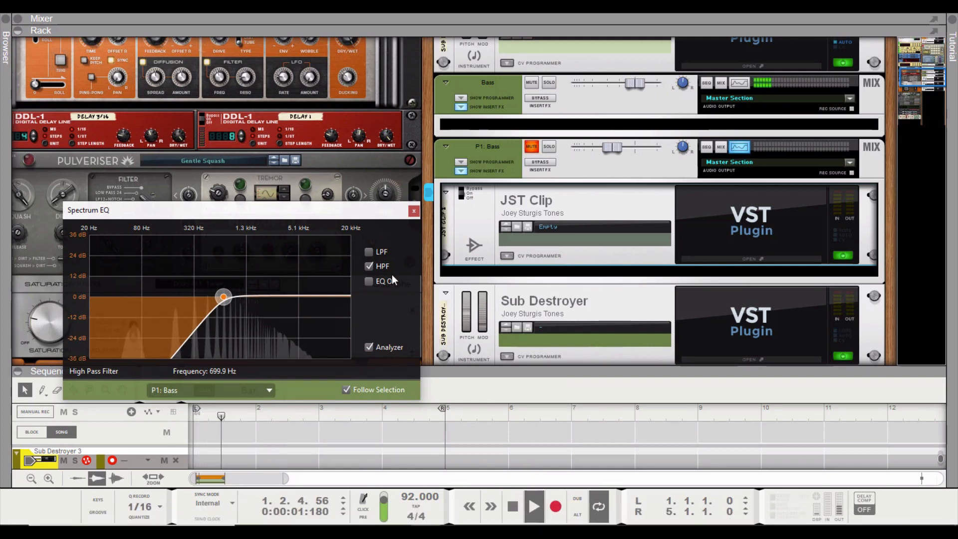
left_click(532, 148)
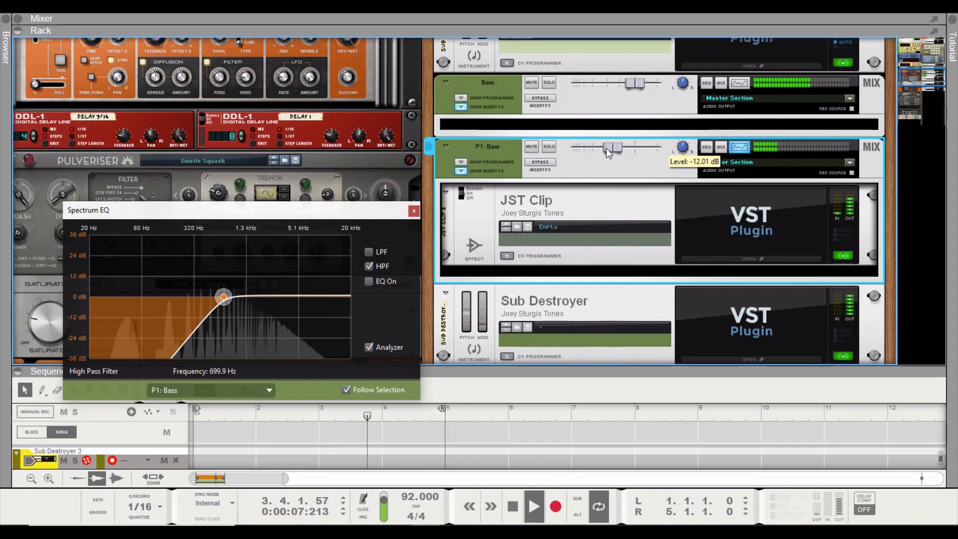
left_click_drag(607, 150, 610, 150)
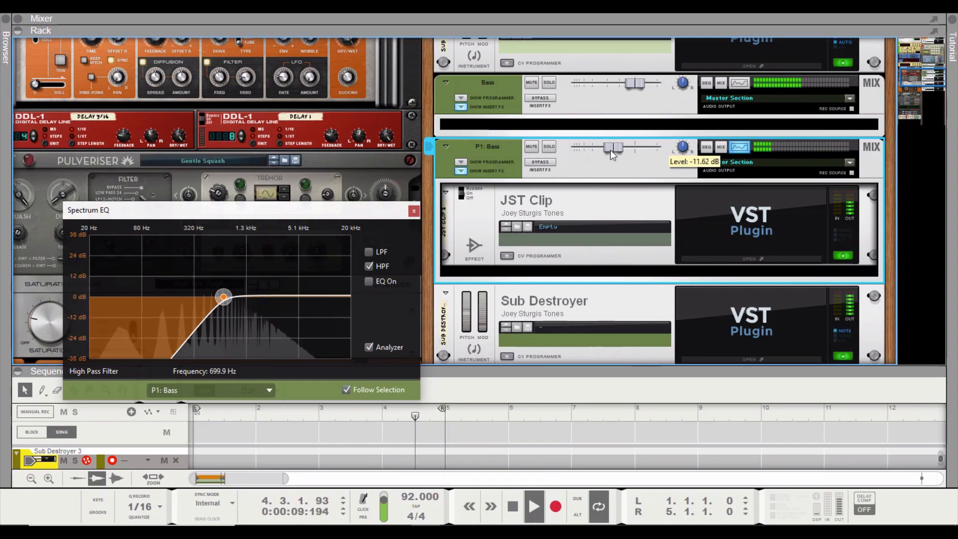
Close the Spectrum EQ and view the Automate settings of the Chord channel's Sub Destroyer during playback
scroll(855, 78, "up", 5)
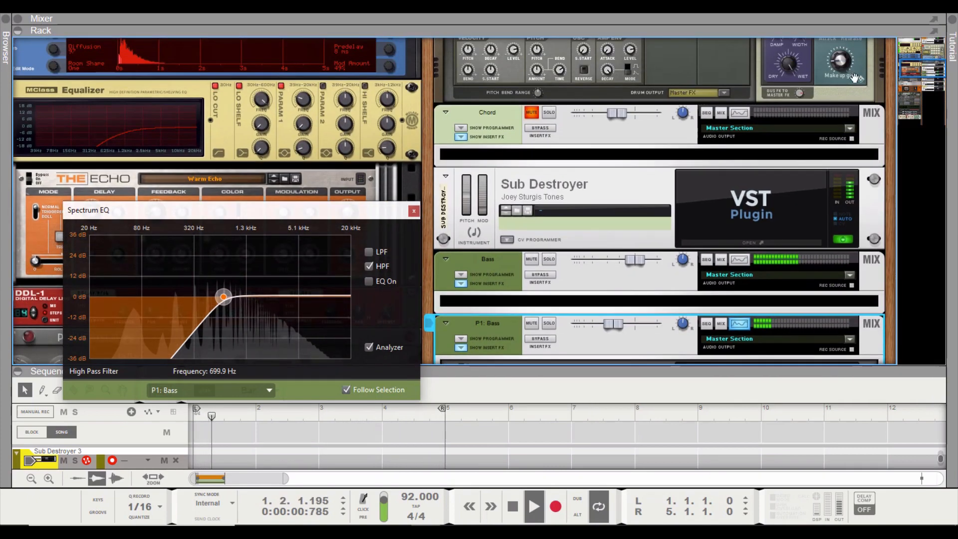
left_click(745, 245)
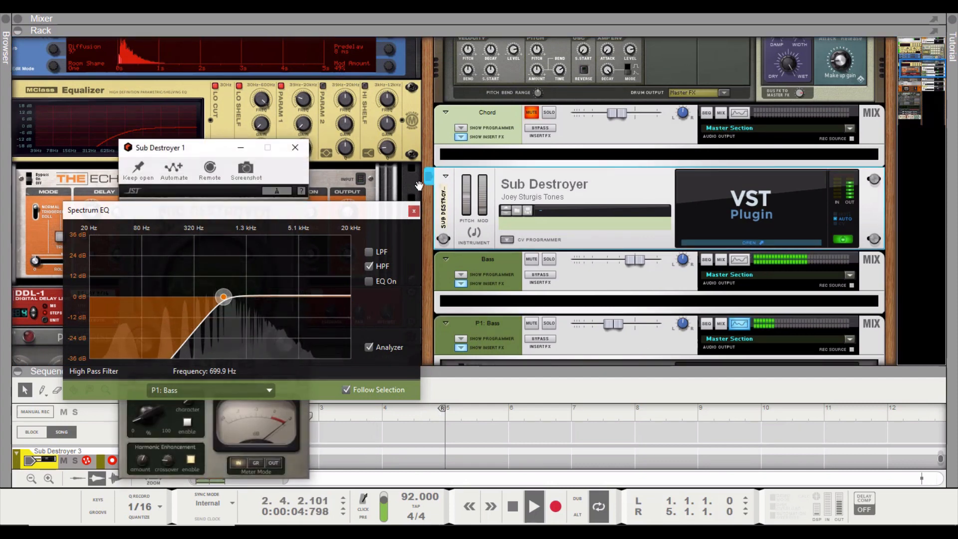
left_click(414, 210)
left_click(152, 381)
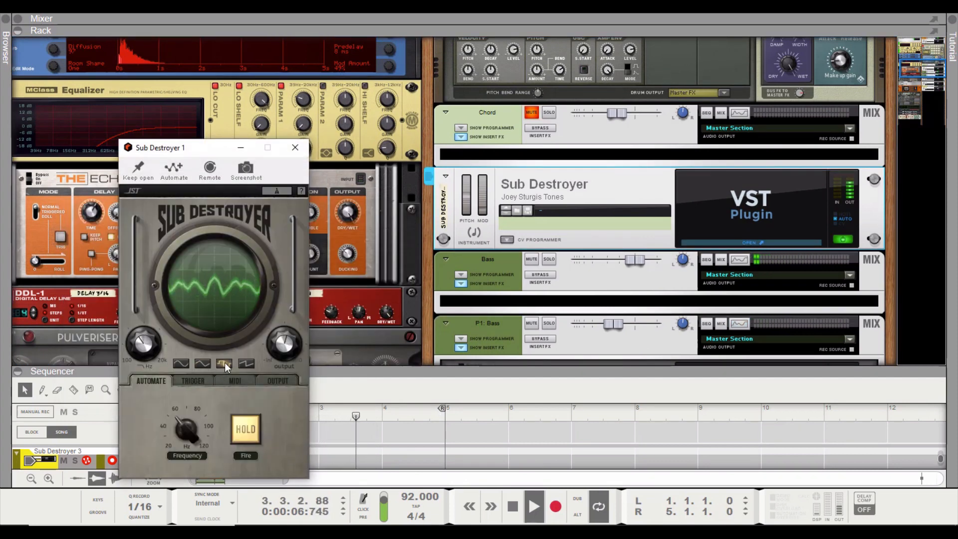
Unmute the Chord channel with its level lowered below -12.52 dB, and toggle its mute to compare the mix with and without it
left_click_drag(611, 112, 606, 113)
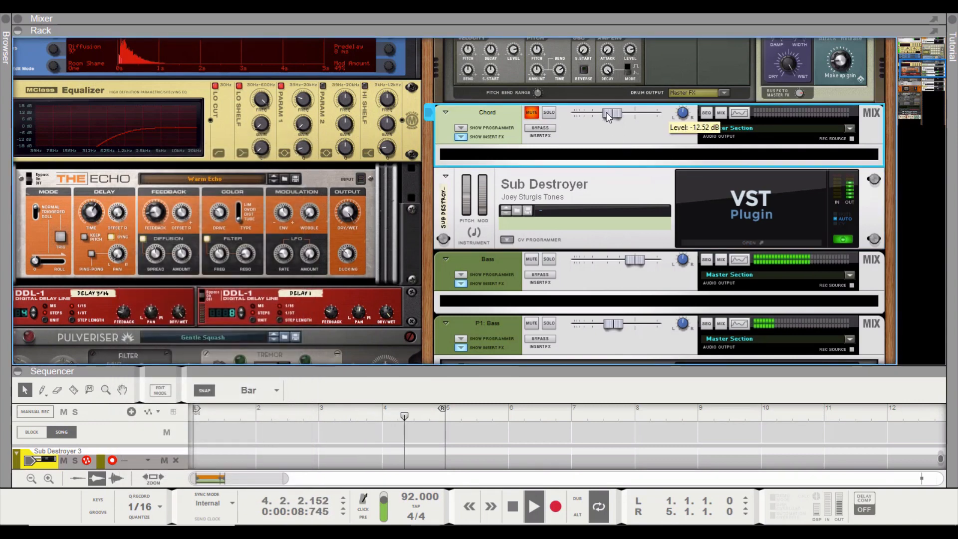
left_click(532, 113)
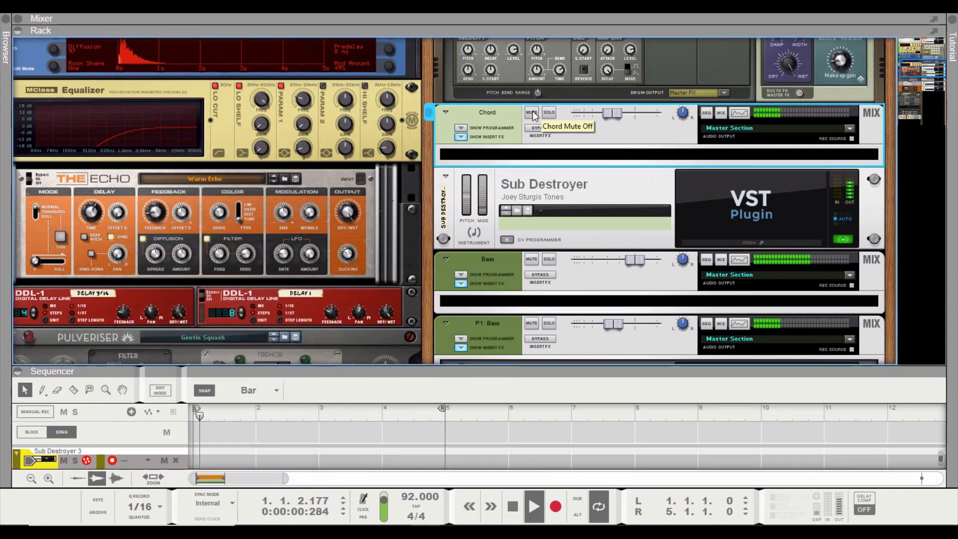
mouse_move(618, 116)
left_click_drag(614, 112, 609, 109)
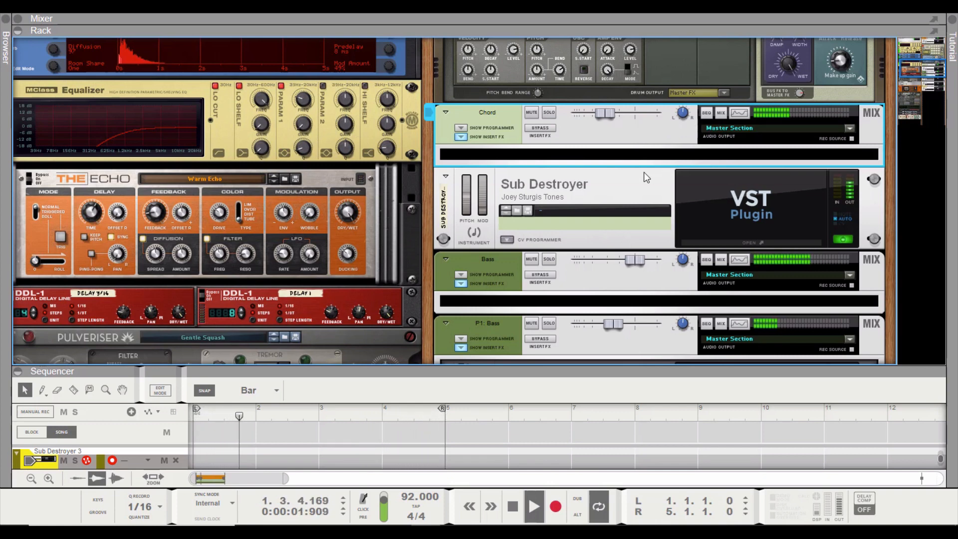
left_click(532, 113)
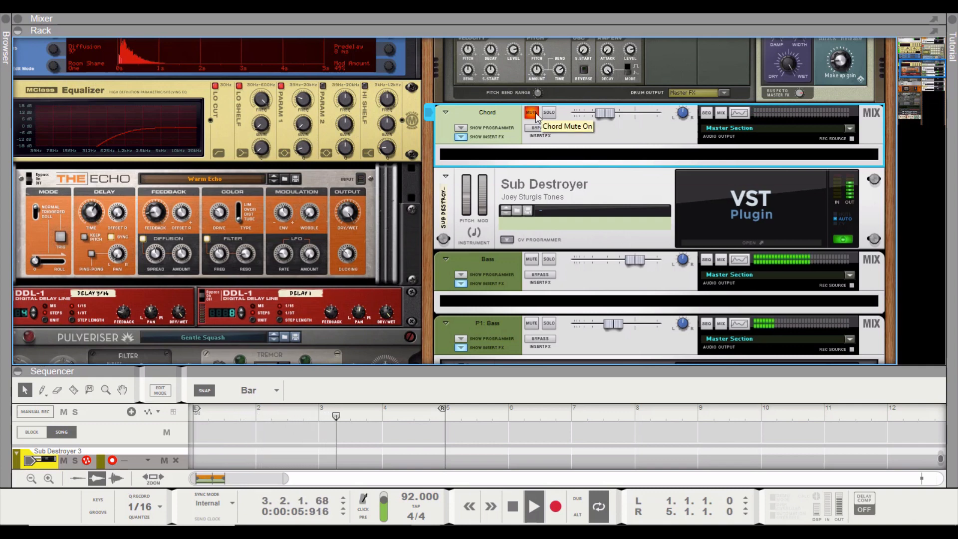
left_click(537, 116)
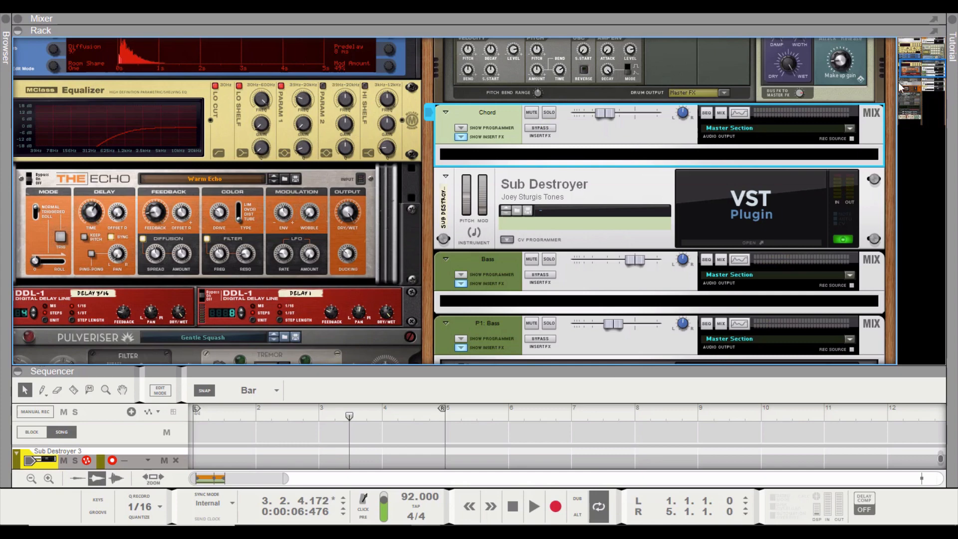
Open the JST Clip plugin on the E&B Kit channel
left_click_drag(915, 76, 922, 45)
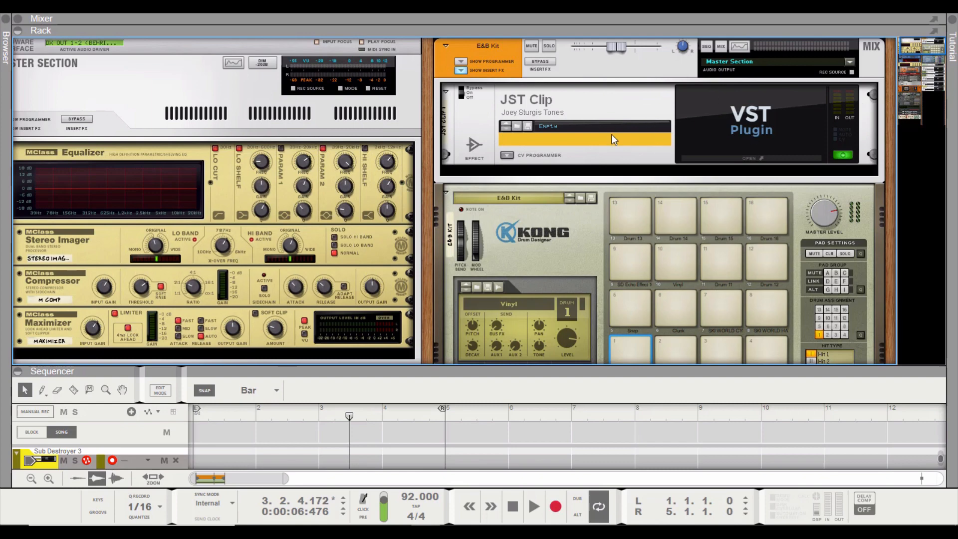
left_click(783, 159)
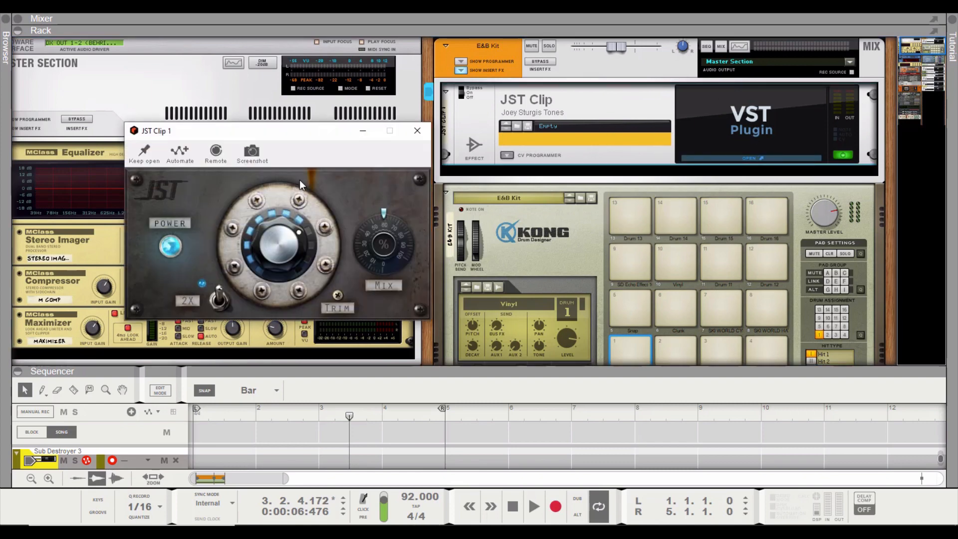